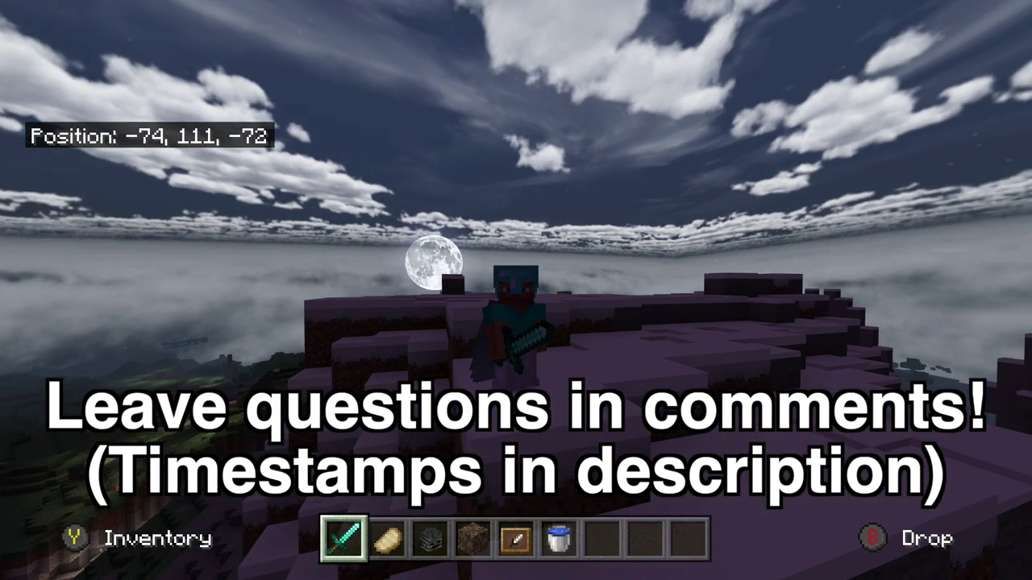
Step: Switch the Minecraft player to first-person view and return to the Xbox dashboard
key("F5")
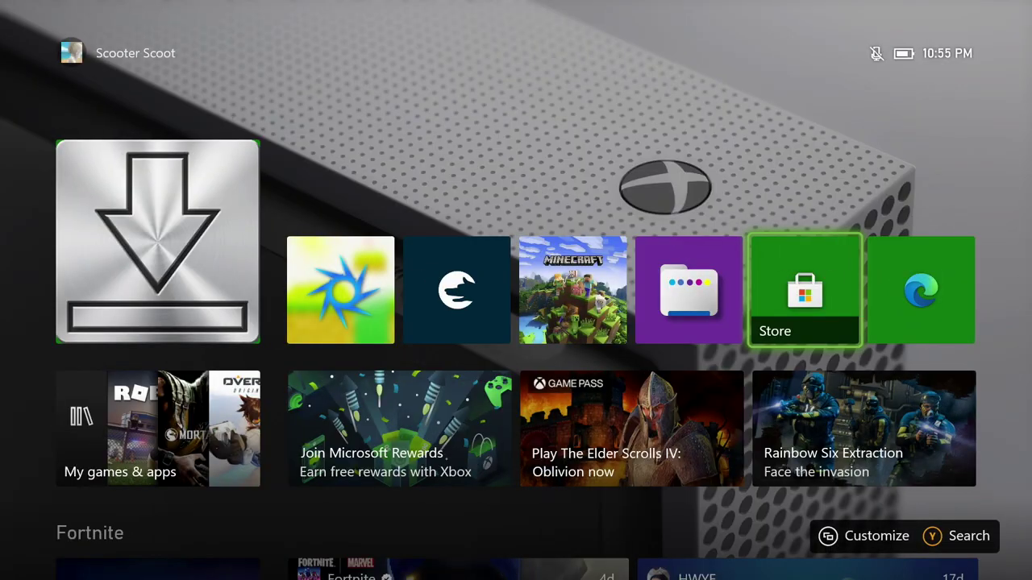
key("Down")
Step: Launch the Microsoft Store tile from the Apps list in My games & apps
key("Left")
key("Left")
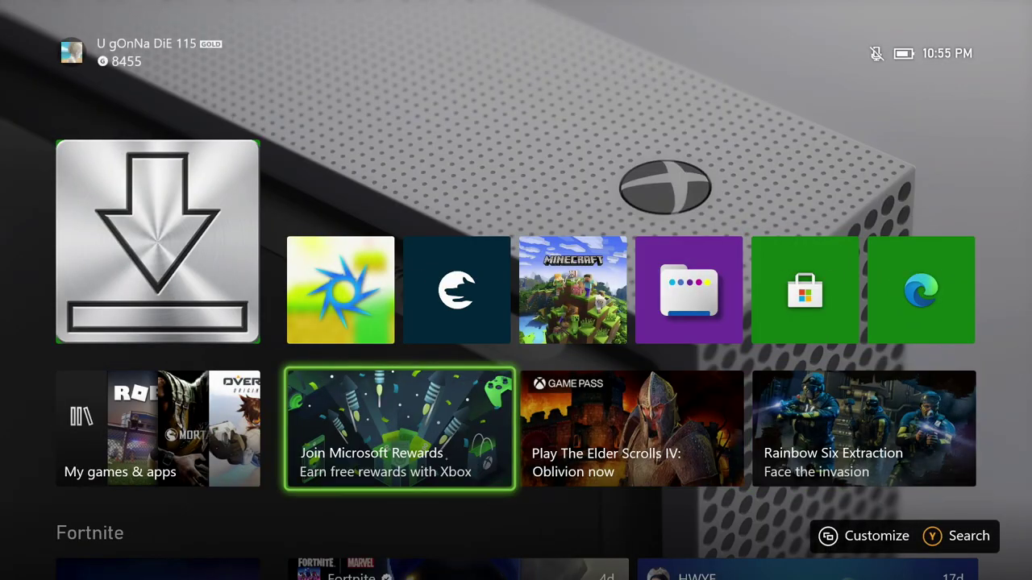
key("Left")
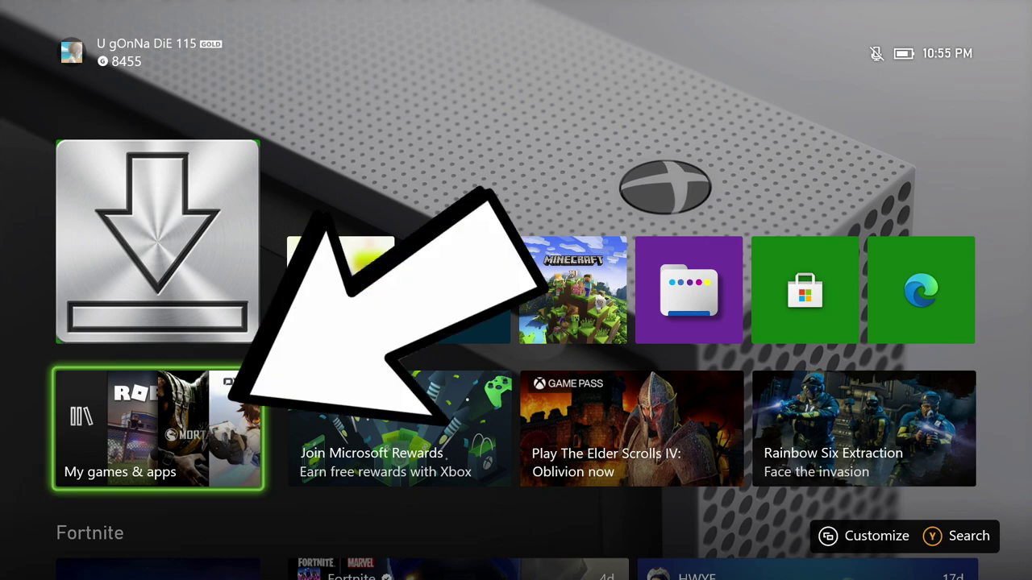
key("Return")
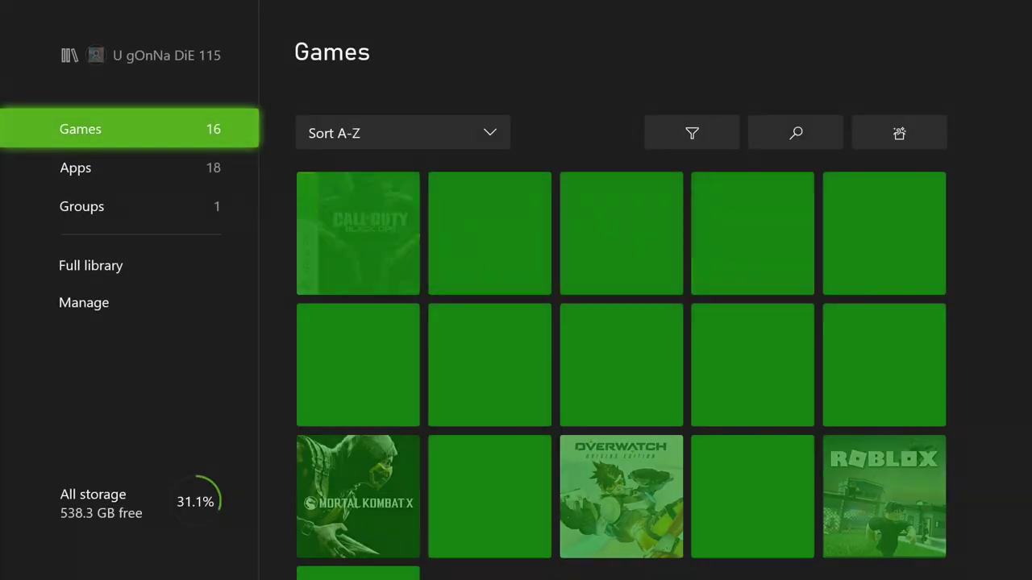
key("Down")
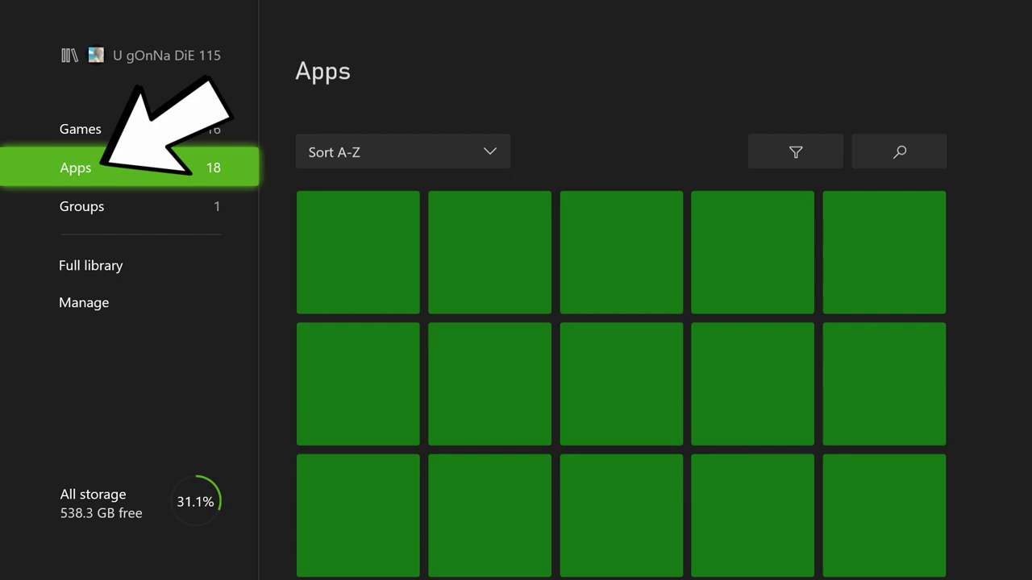
key("Right")
key("Right")
key("Left")
key("Right")
key("Right")
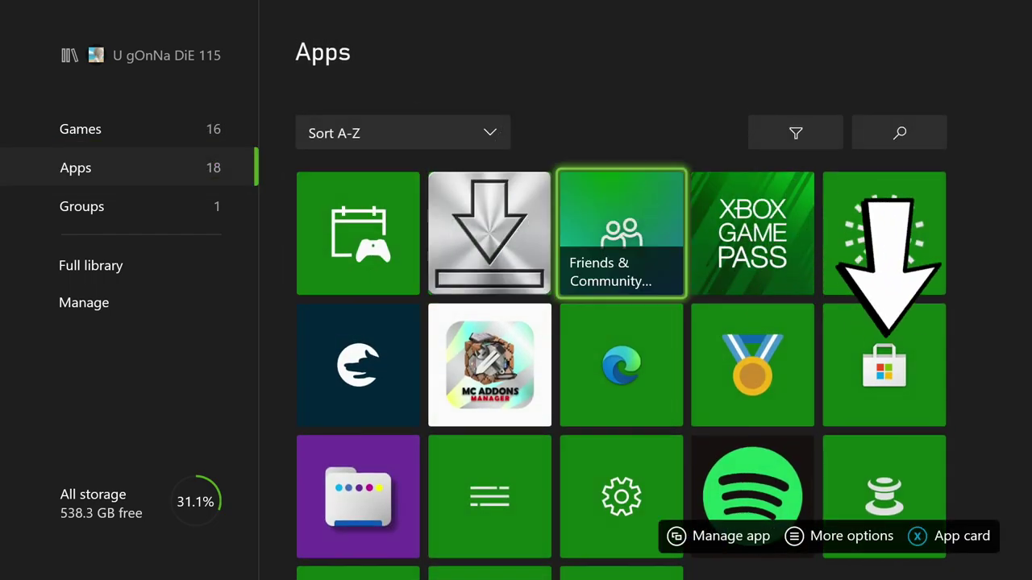
key("Right")
key("Right")
key("Down")
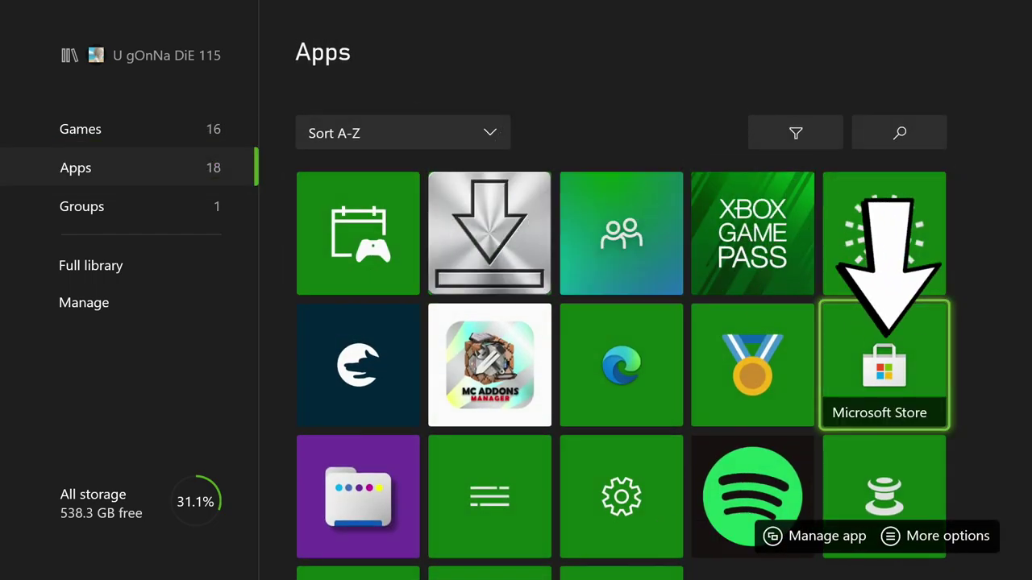
key("Return")
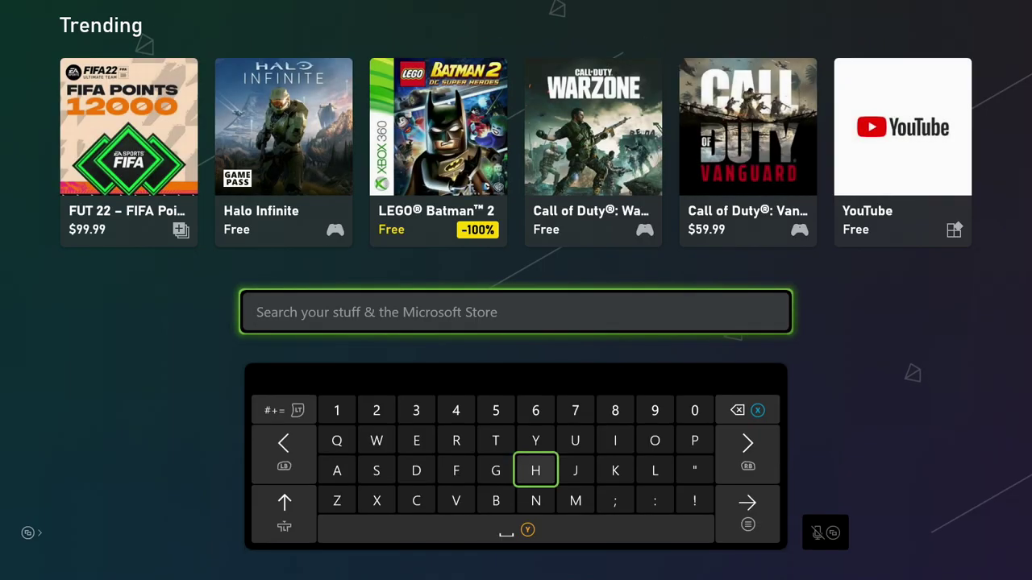
Step: Search the Store for My Files Explorer and Internet Browser, opening the owned Internet Browser page
type("My files")
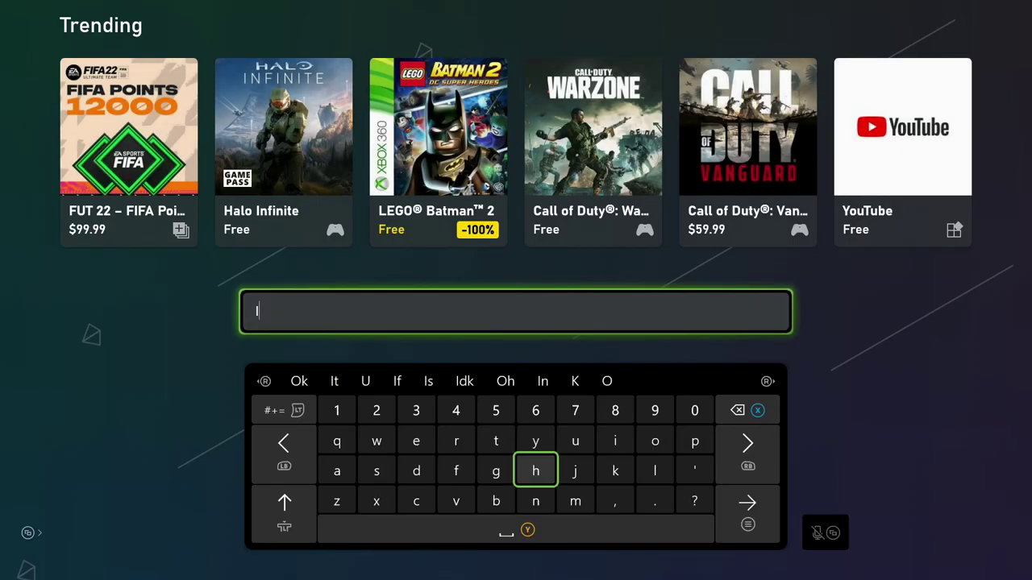
type("nternet bro")
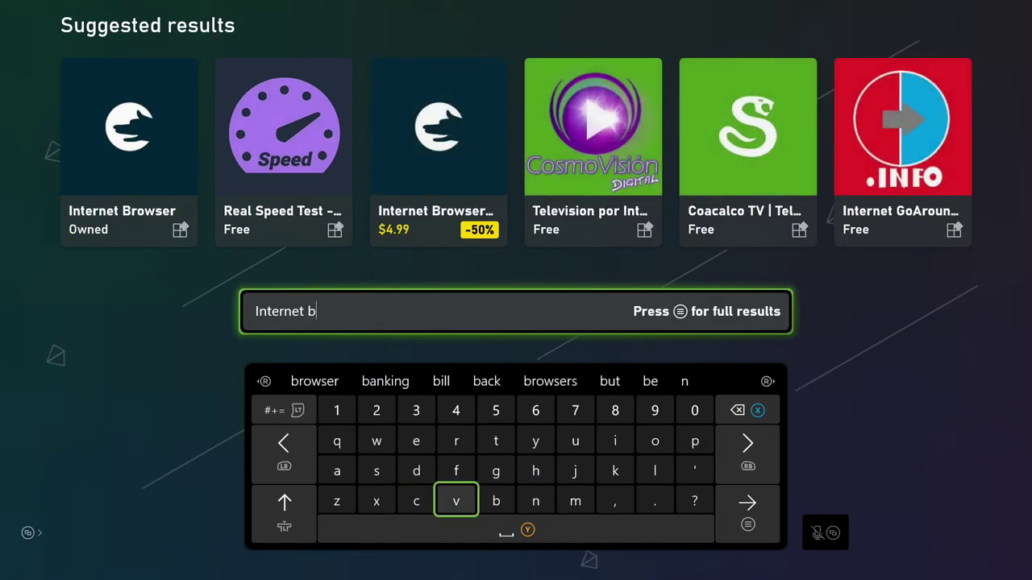
type("wser")
key("Up")
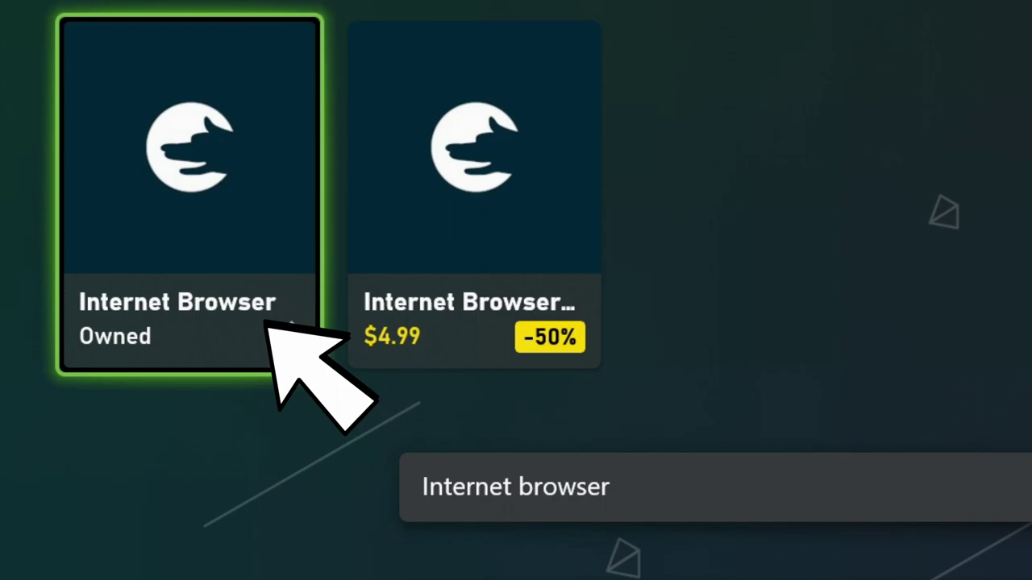
key("Return")
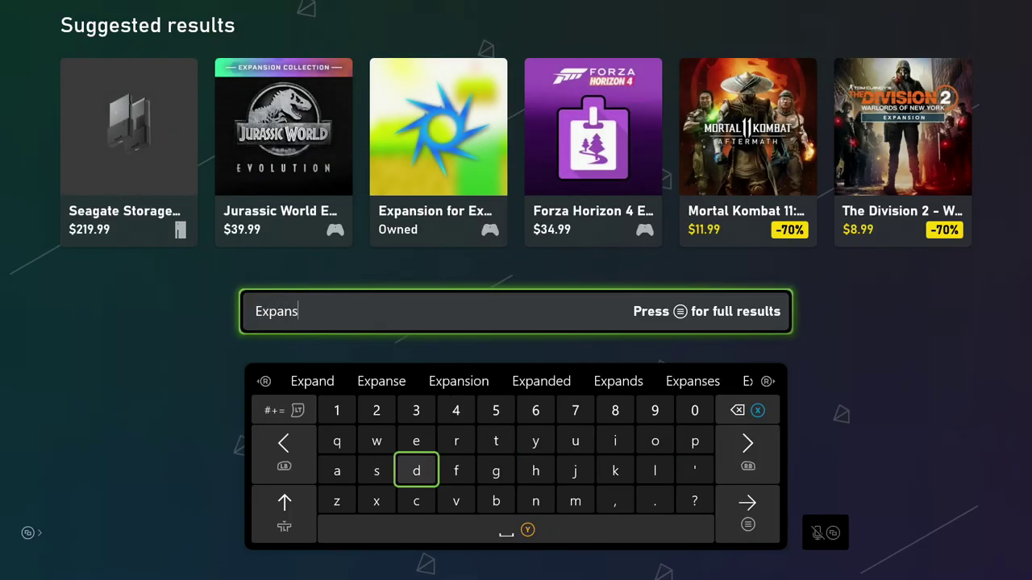
Step: Look up Expansion for Explorer, then go back to the Xbox home screen
type("ion for")
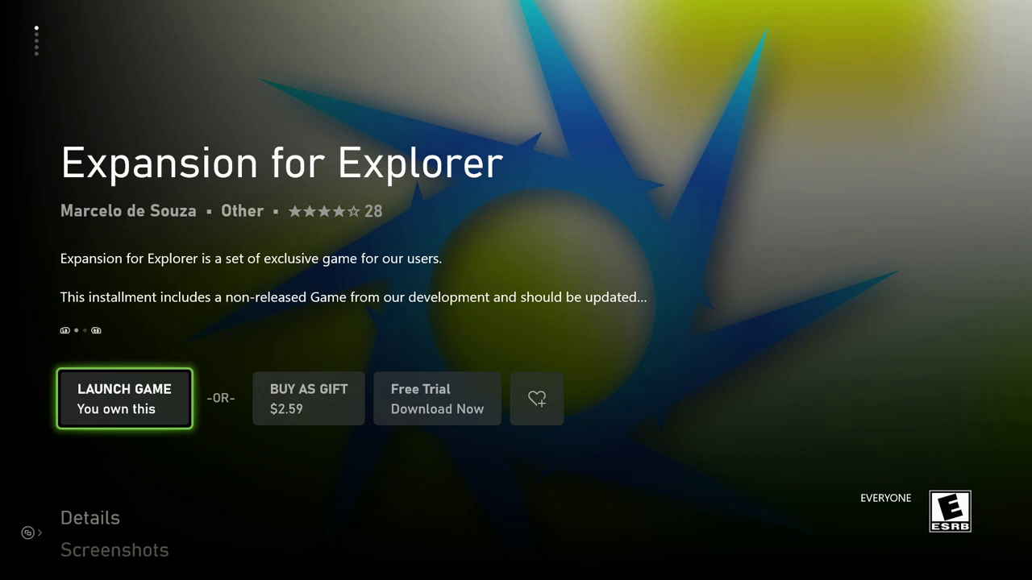
key("Escape")
key("Right")
Step: Launch Internet Browser from the home screen tiles
key("Up")
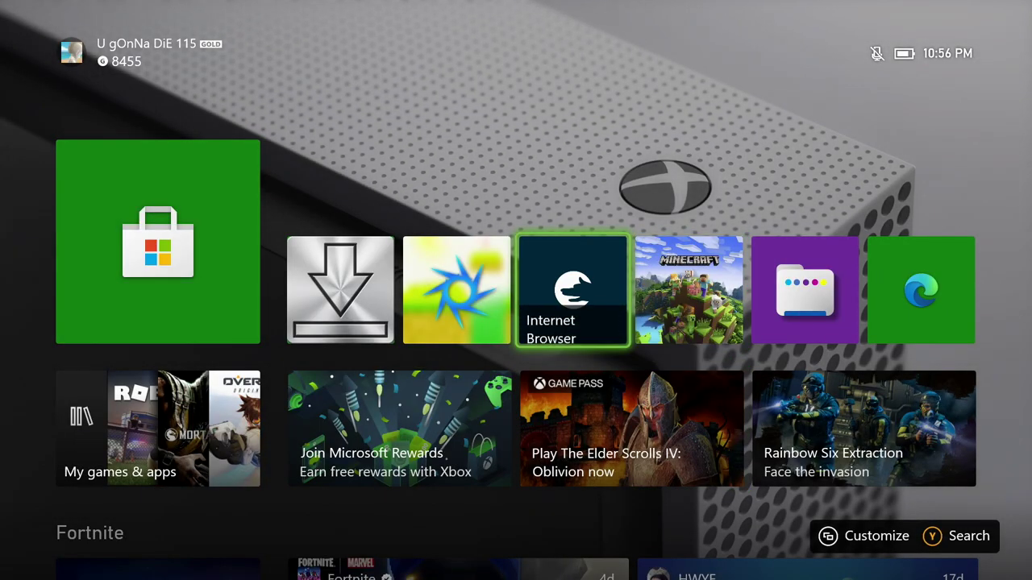
key("Right")
key("Left")
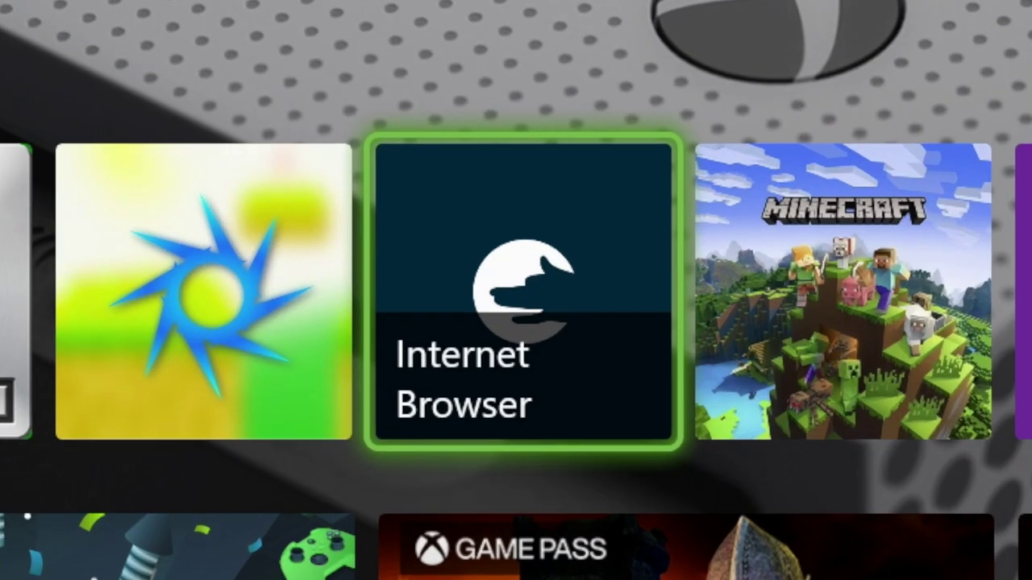
key("Return")
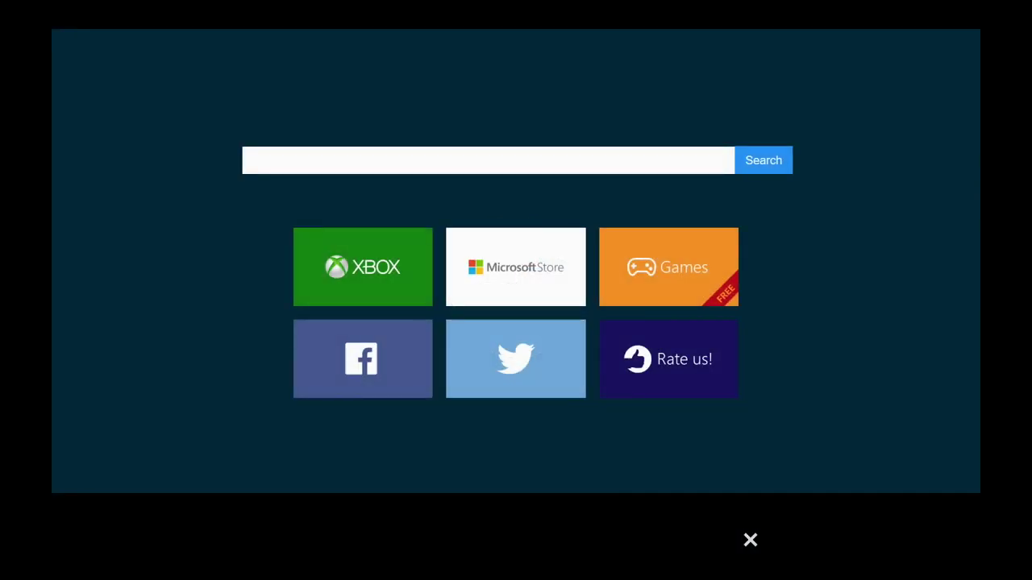
key("y")
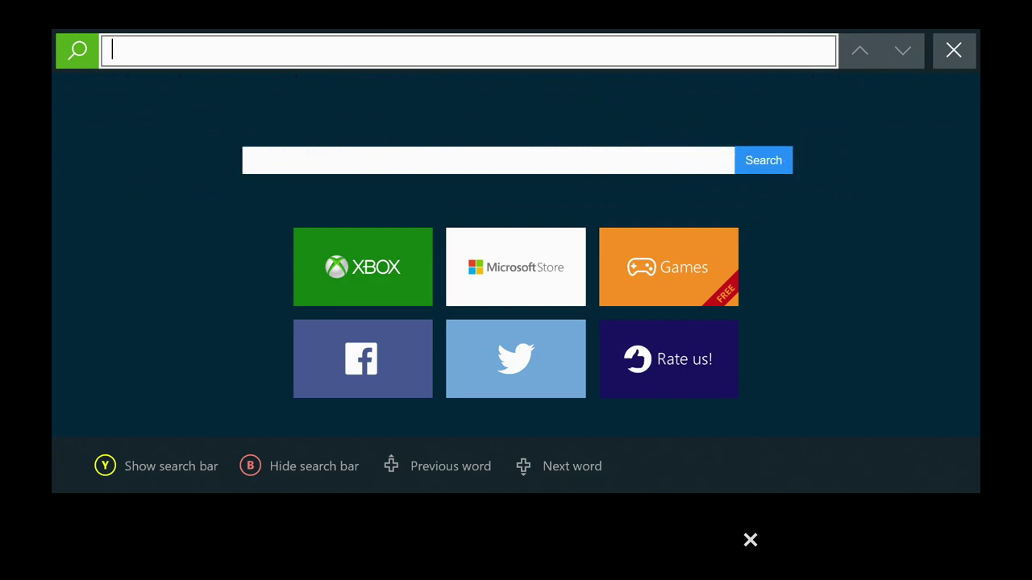
key("Return")
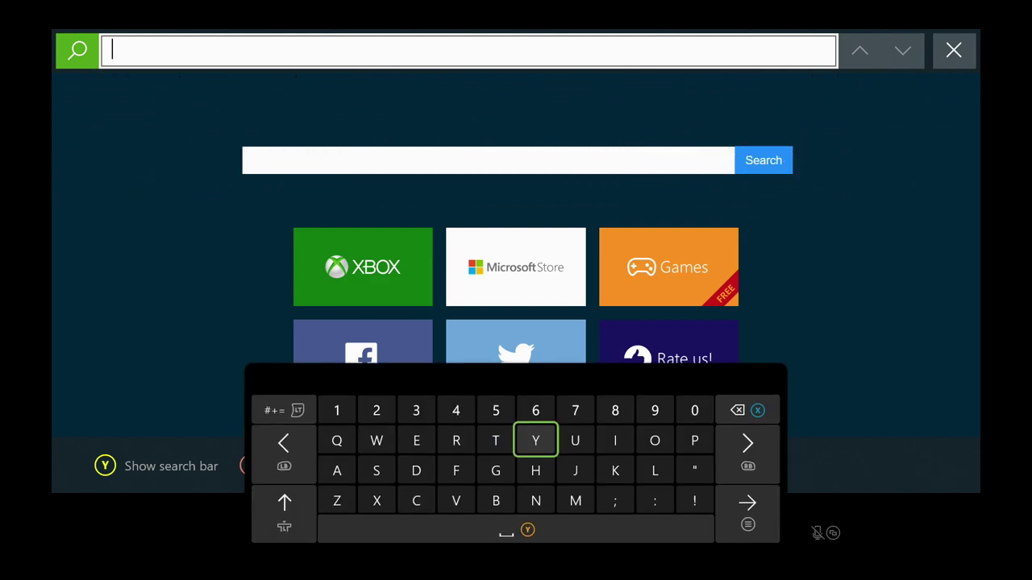
type("Www.mediafire.com/file/3xdw0nzbadx8g9c/")
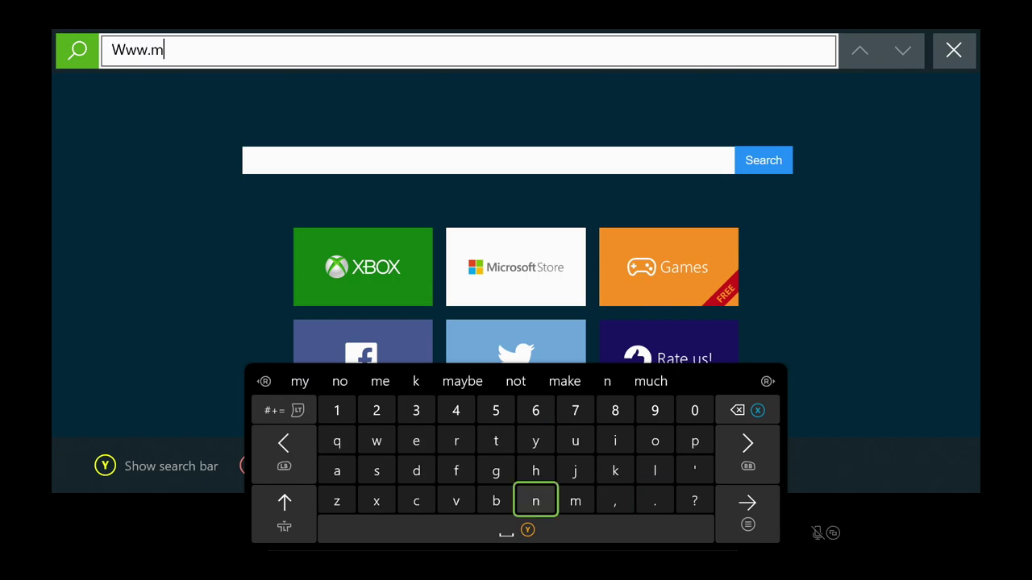
type("consoleshader.mcpack/file")
key("Return")
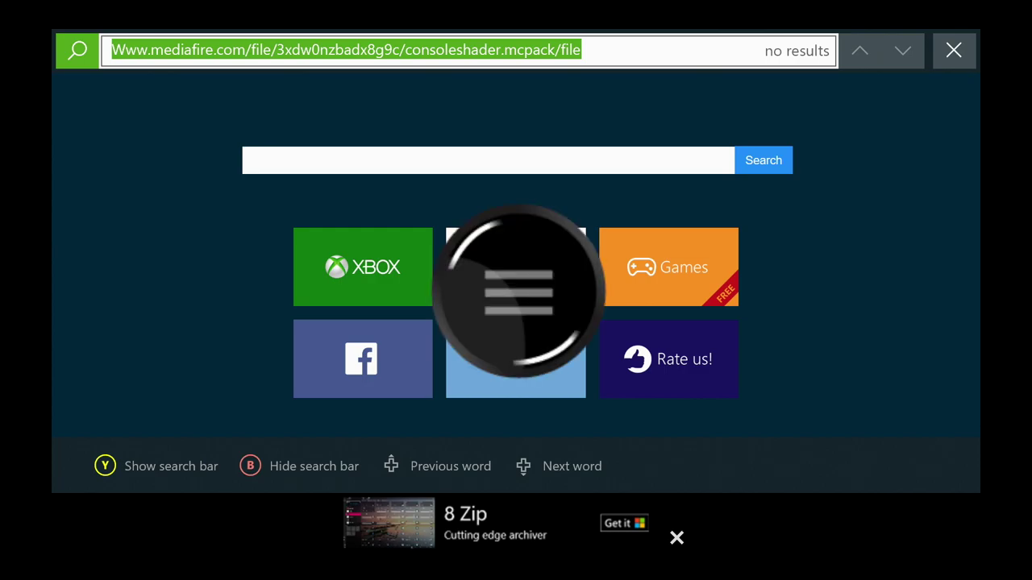
Step: Copy the consoleshader.mcpack MediaFire address to the clipboard and dismiss the keyboard
key("Down")
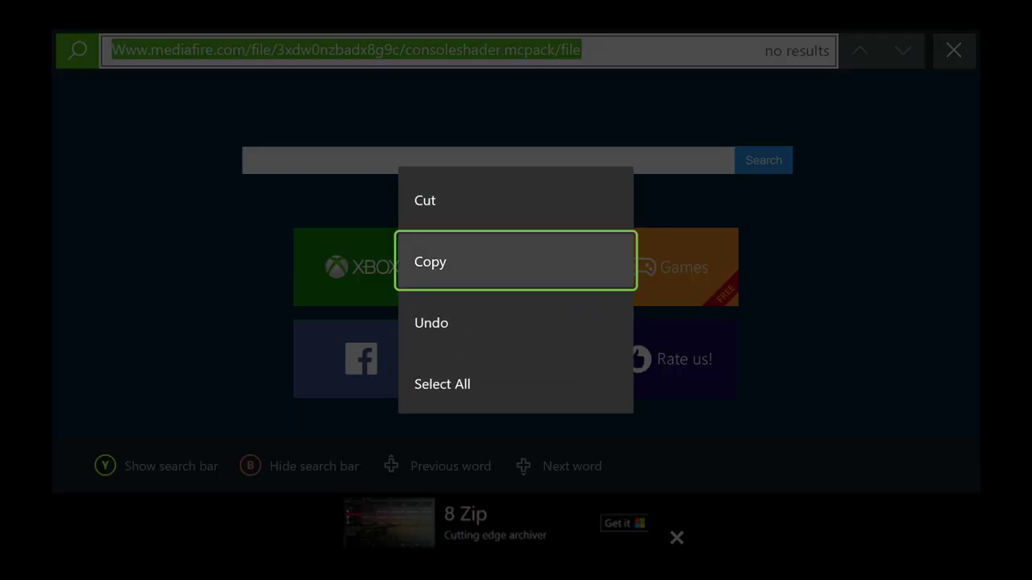
key("Return")
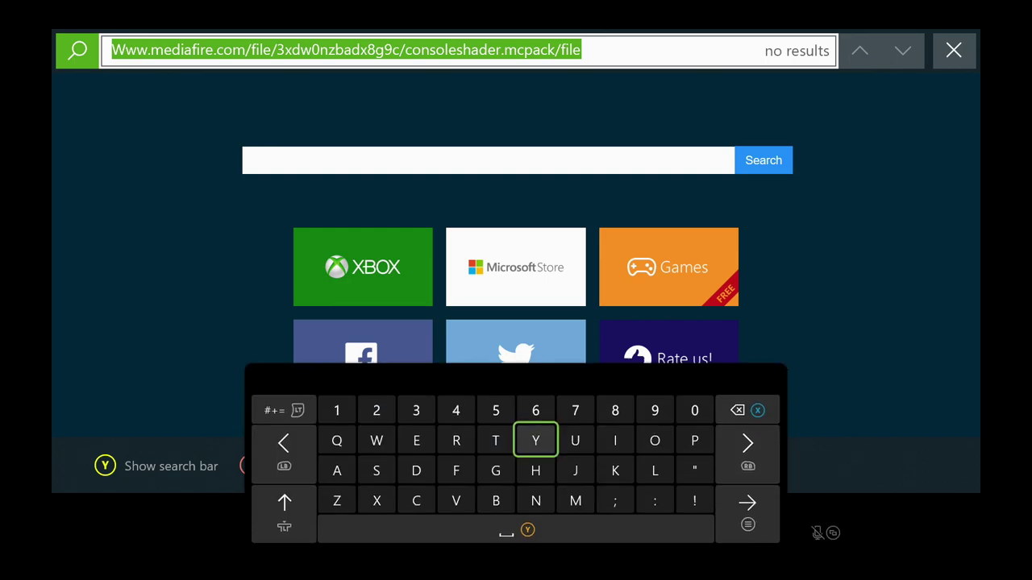
key("Escape")
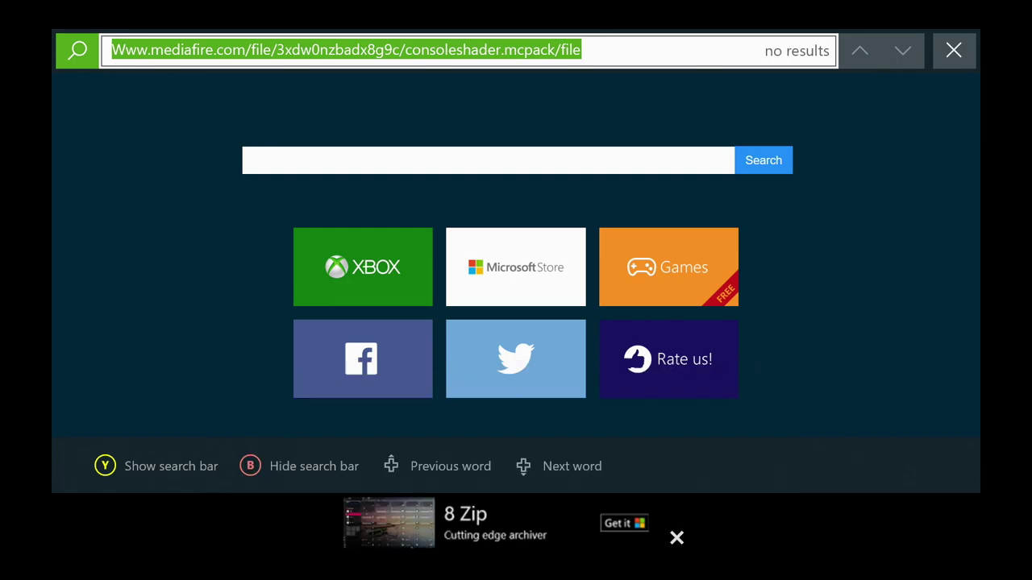
key("Return")
key("Escape")
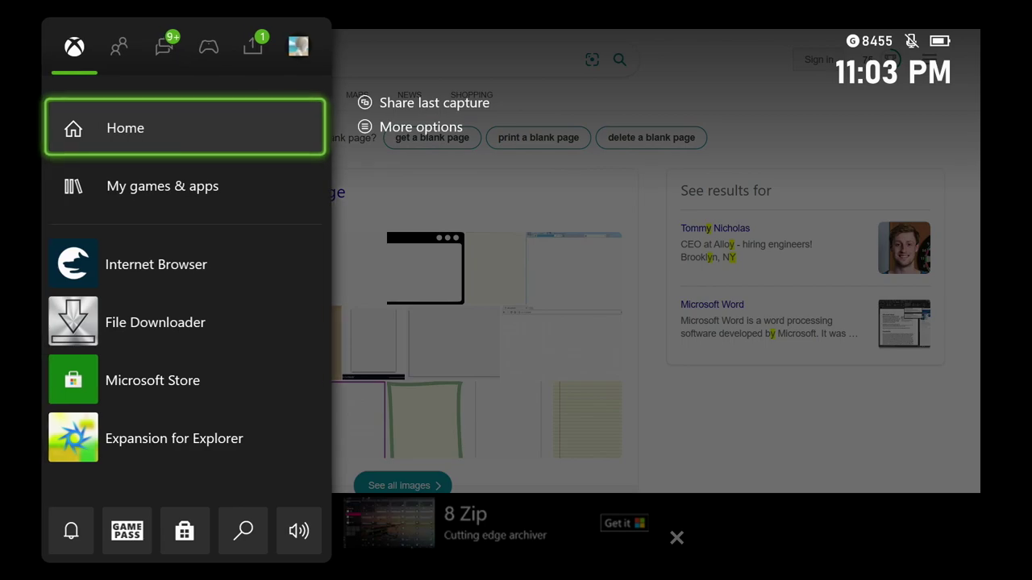
Step: Quit Internet Browser via its tile's Menu option, then relaunch it to a Blank Page
key("Return")
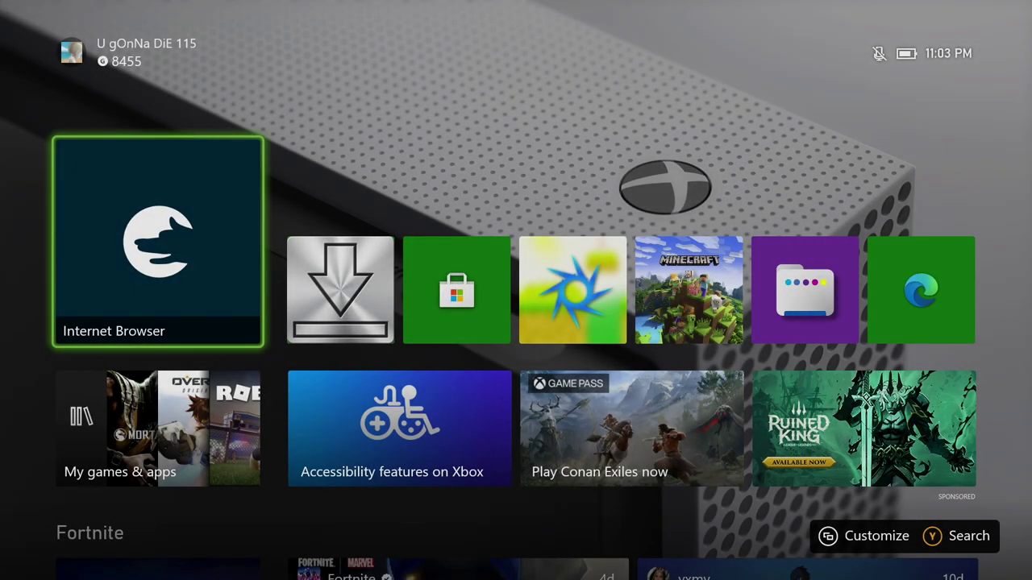
key("super")
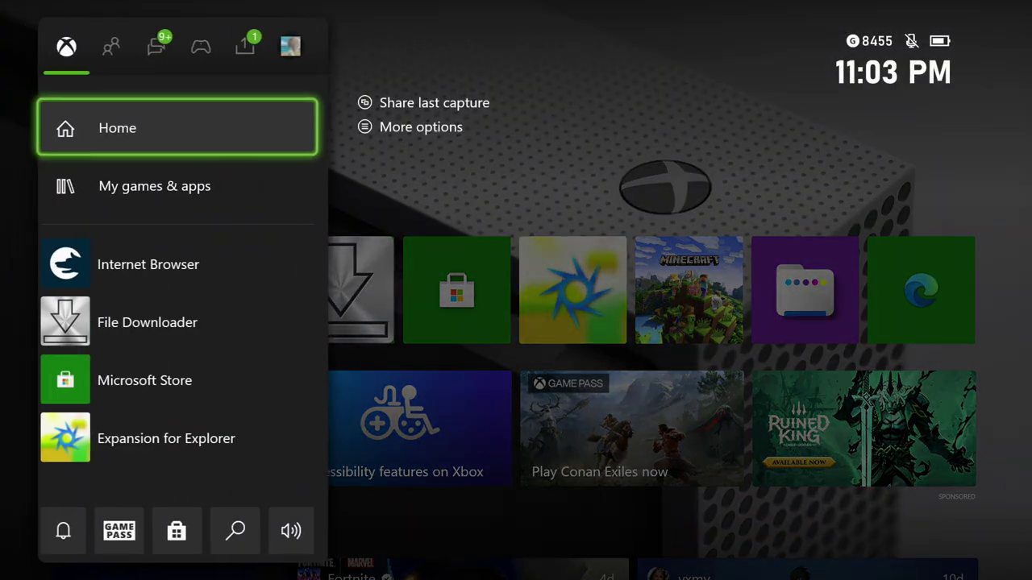
key("Escape")
key("Menu")
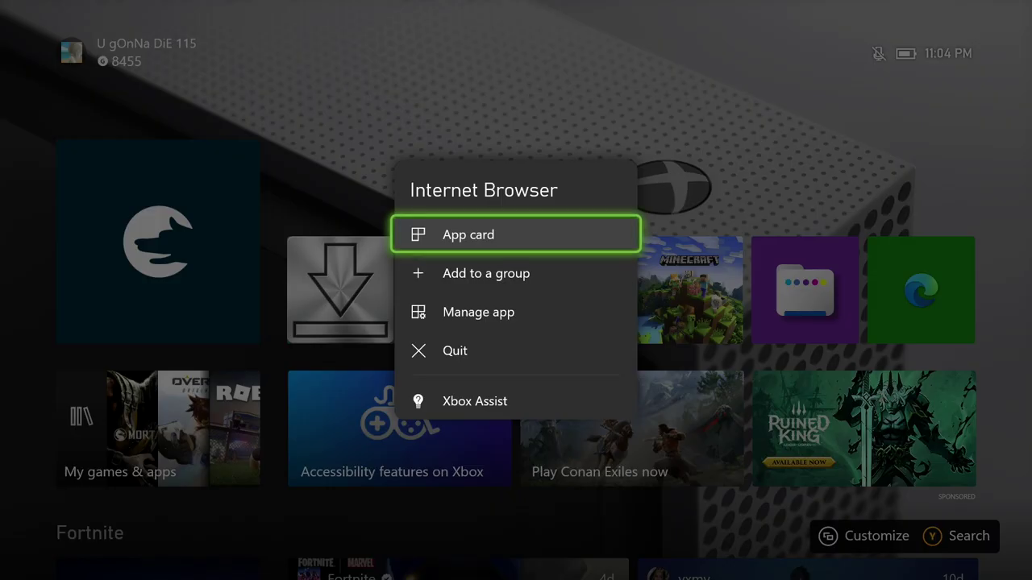
key("Down")
key("Down")
key("Down")
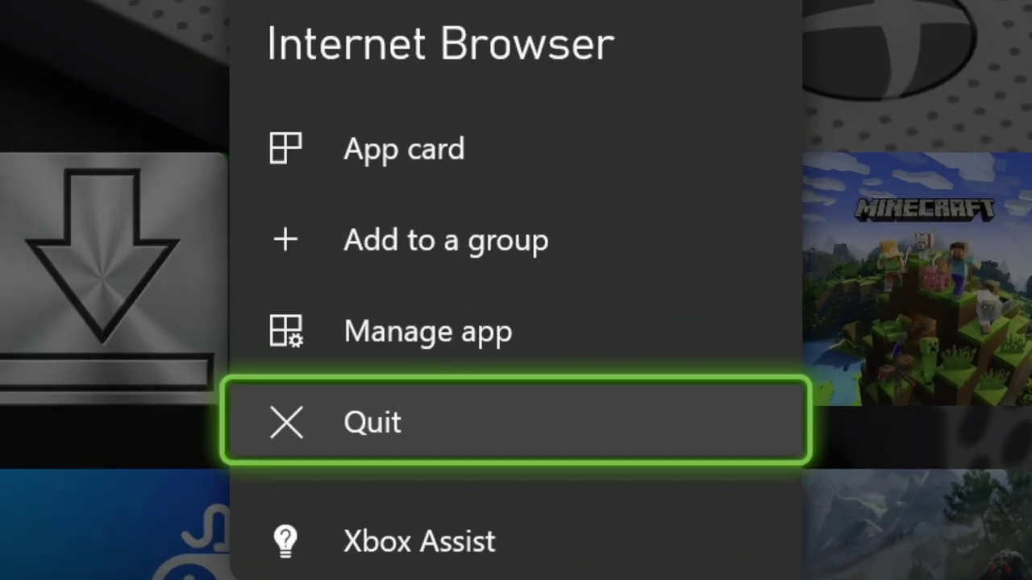
key("Return")
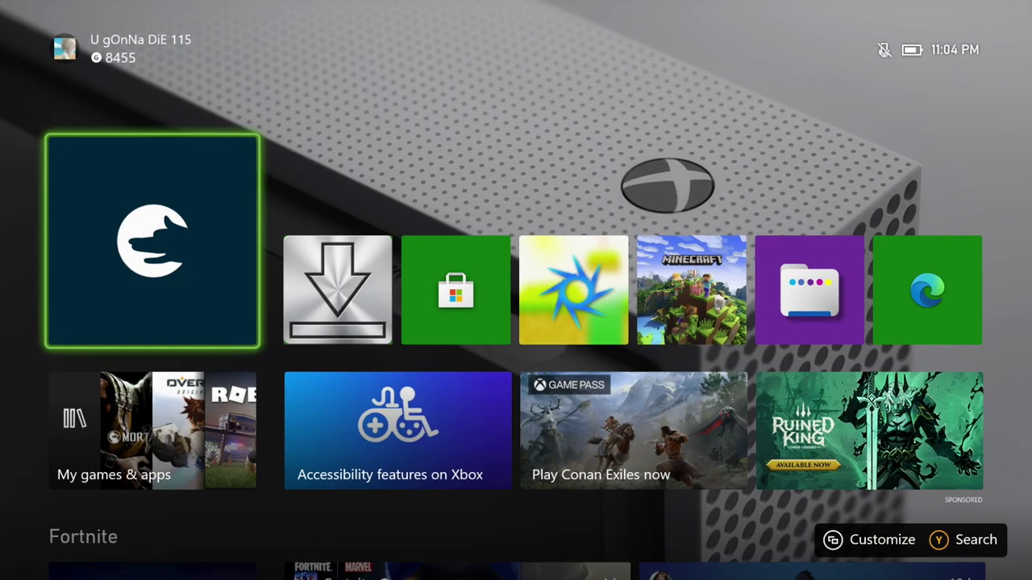
key("Return")
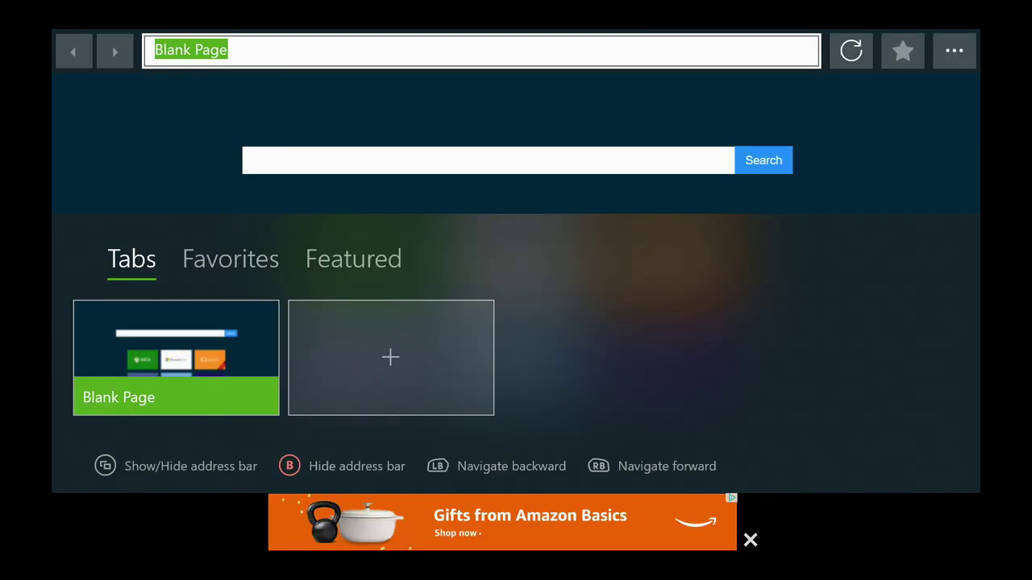
Step: Paste the copied MediaFire link into the address bar and load the ConsoleShader download page
key("Menu")
key("Down")
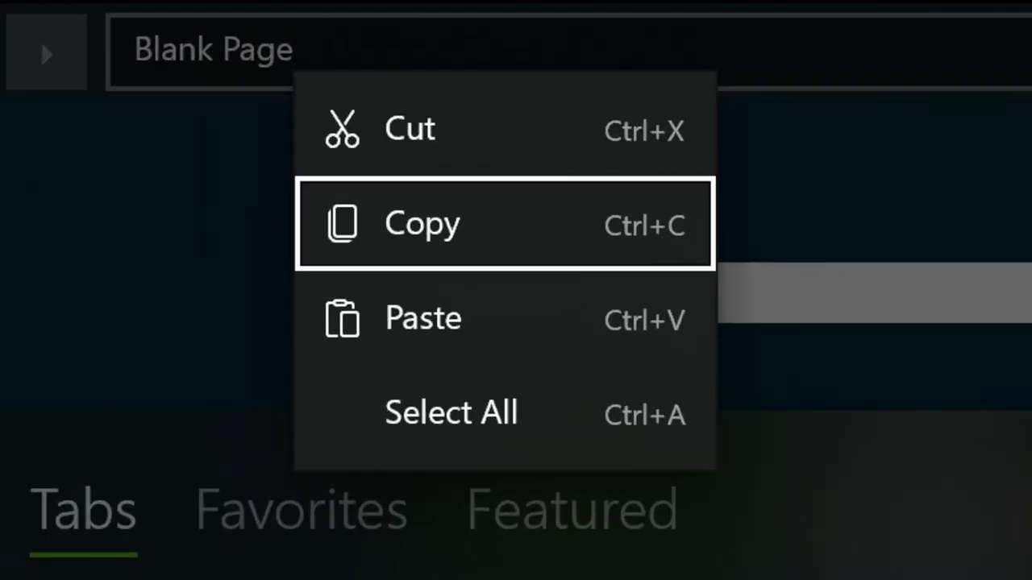
key("Down")
key("Return")
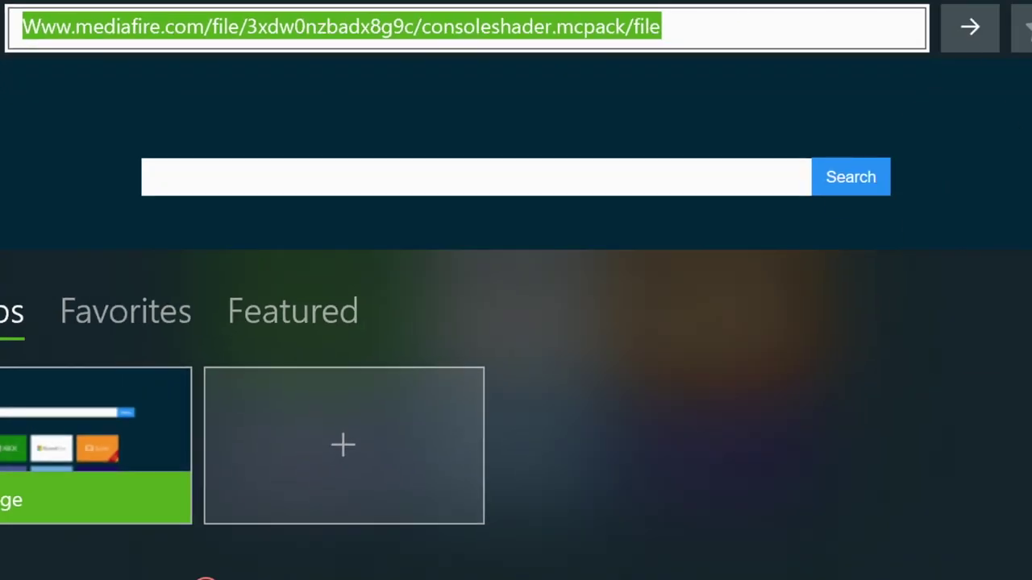
key("Tab")
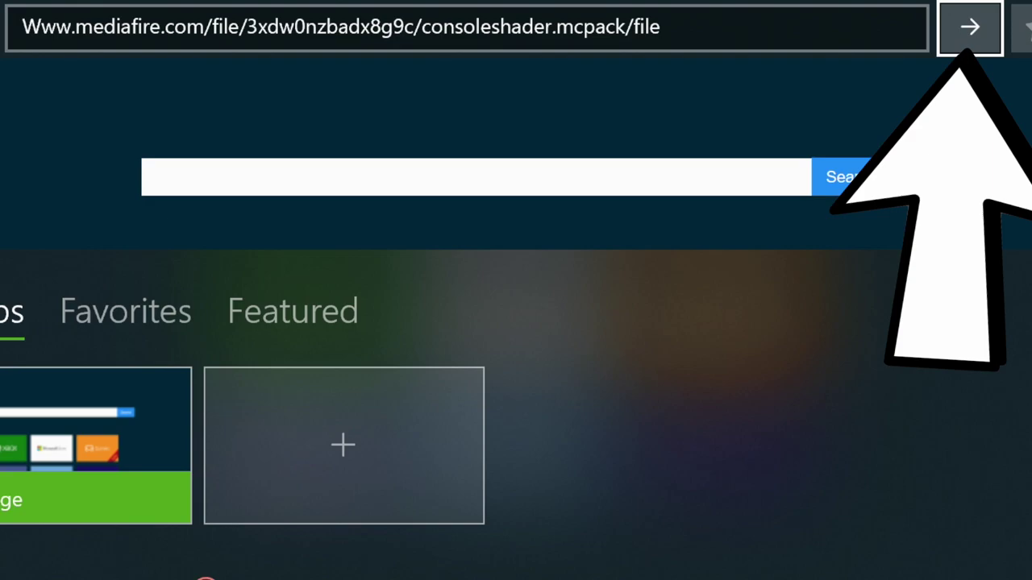
key("Return")
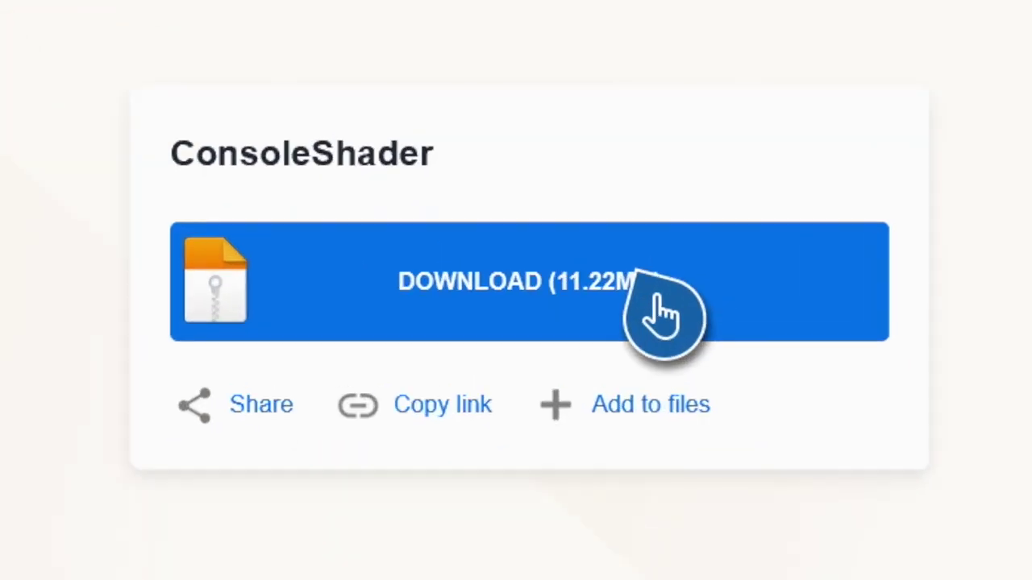
Step: Download and save ConsoleShader10.mcpack, then show it in the Downloads list
left_click(660, 305)
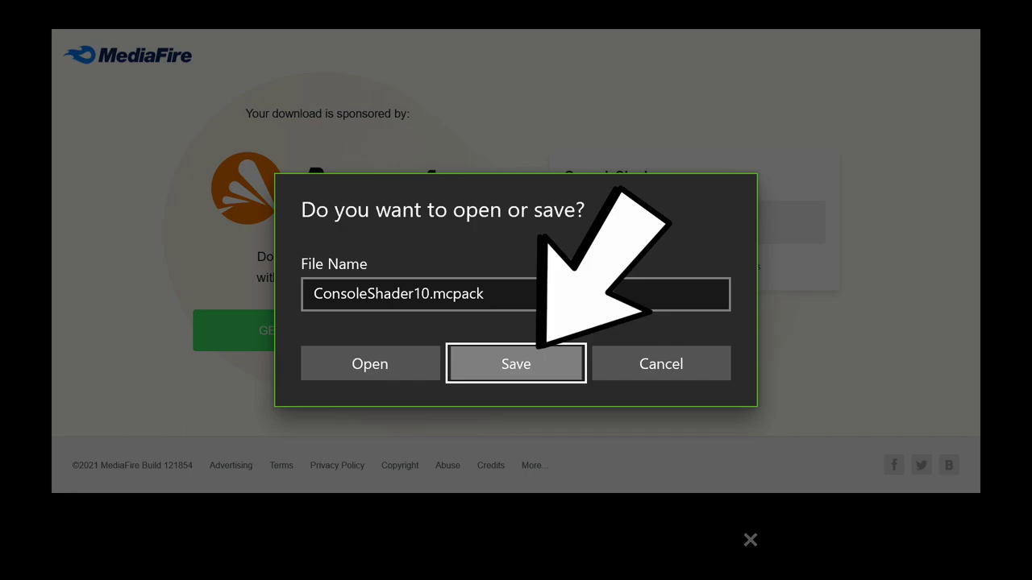
key("Return")
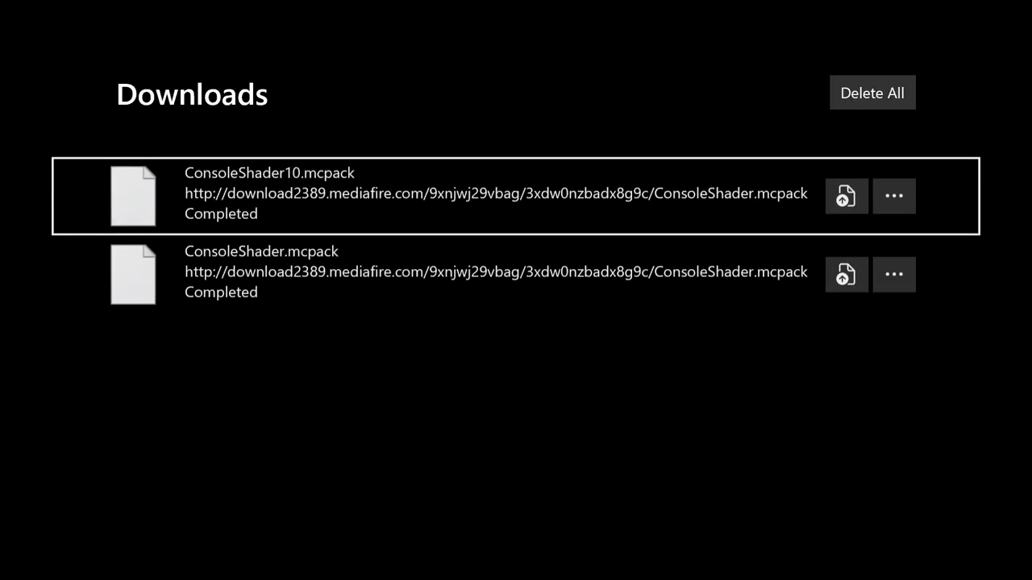
key("Down")
key("Up")
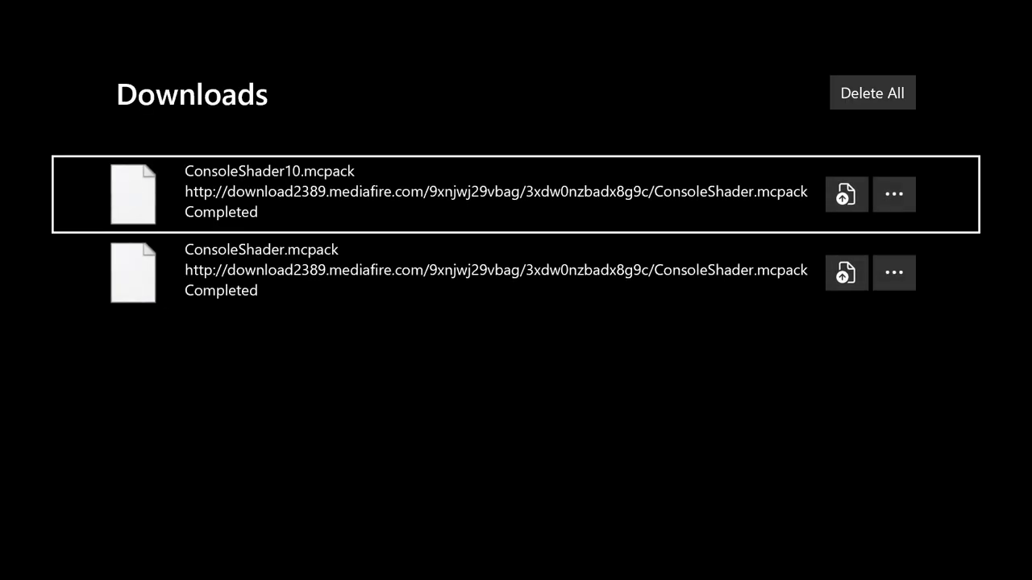
Step: Choose Save as for ConsoleShader10.mcpack and browse to This Device storage
key("Right")
key("Right")
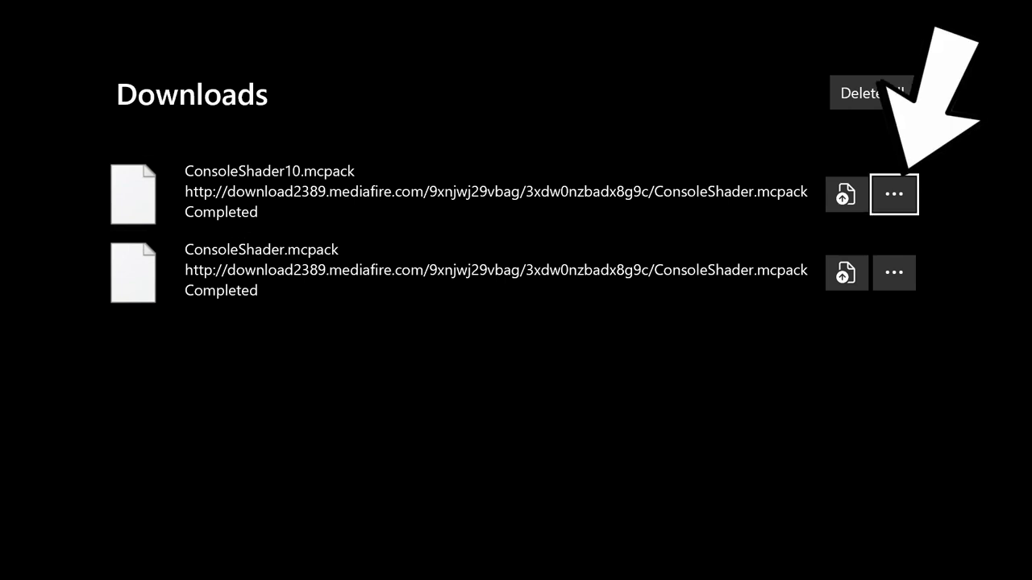
key("Return")
key("Down")
key("Down")
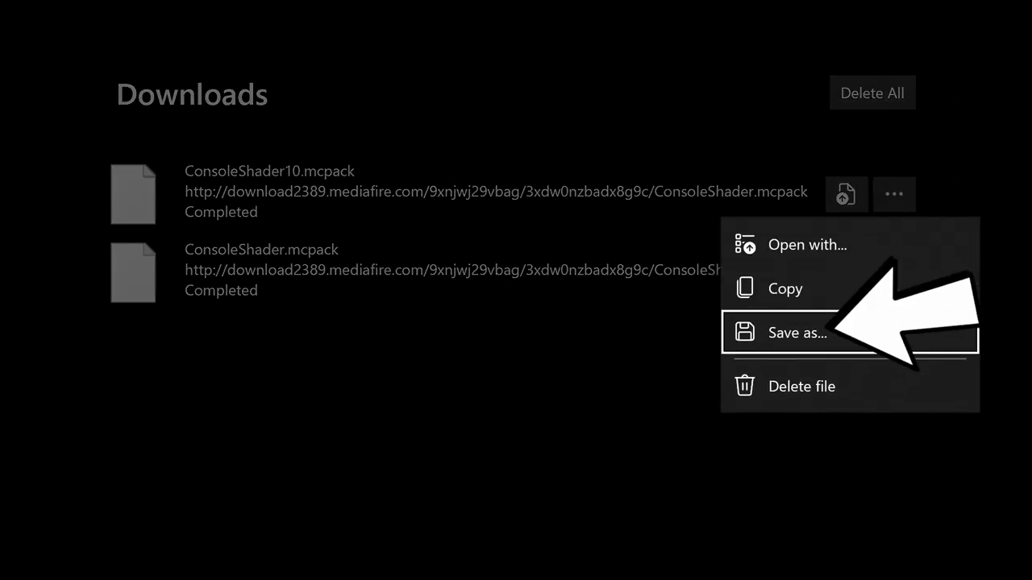
key("Return")
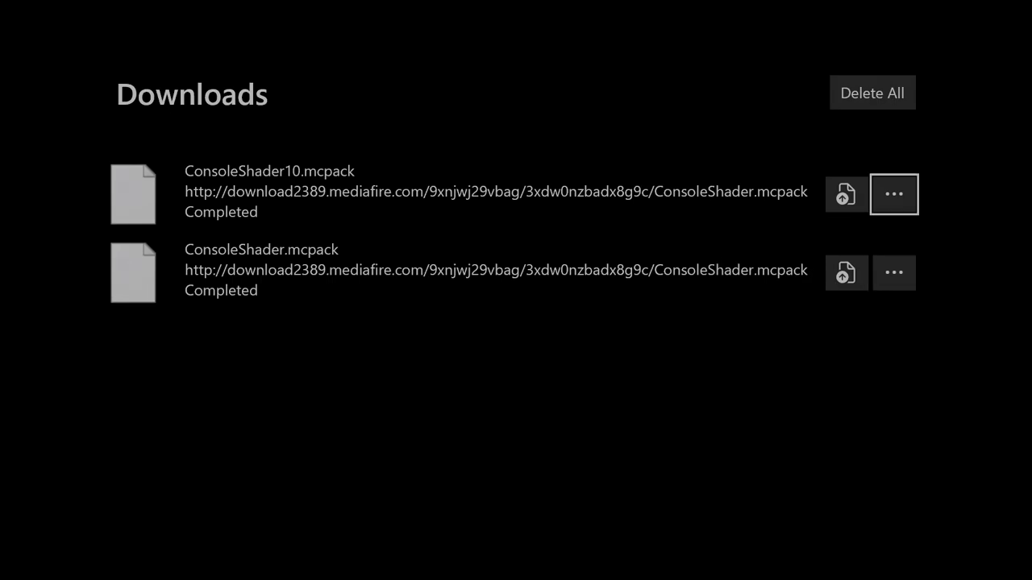
key("Left")
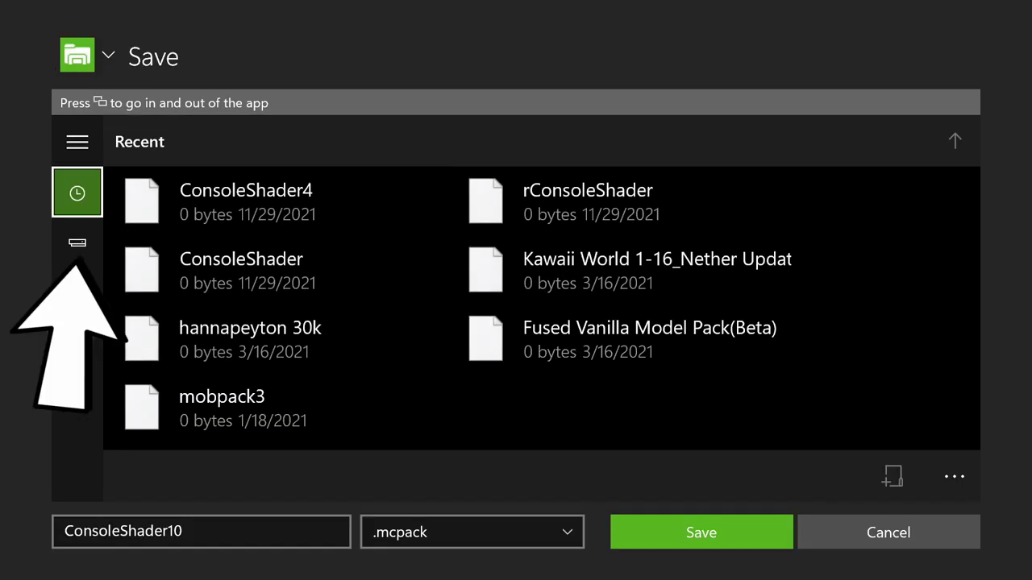
key("Down")
key("Return")
Step: Save the copy into the Downloads folder and close the Downloads list back to MediaFire
key("Right")
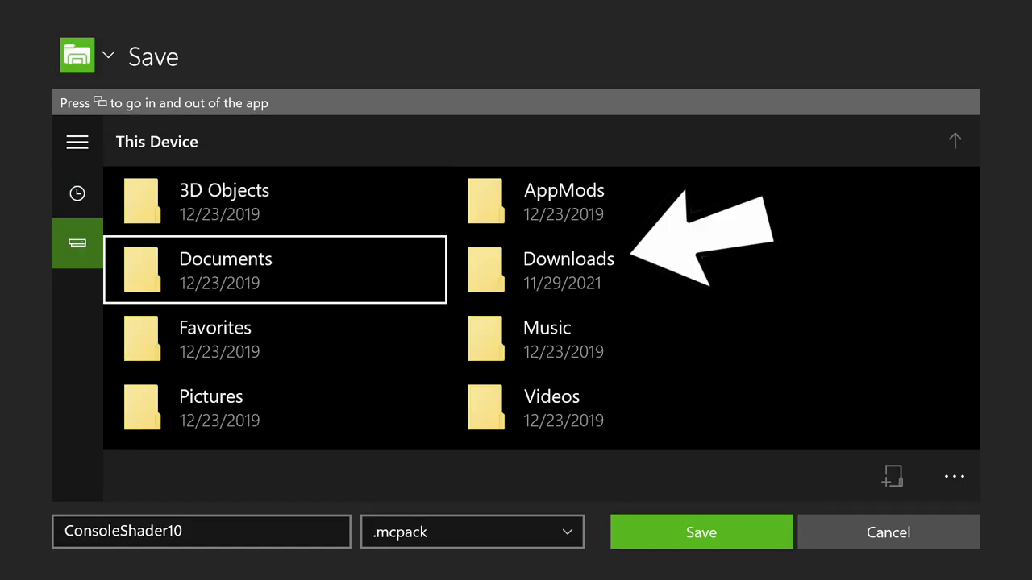
key("Right")
key("Return")
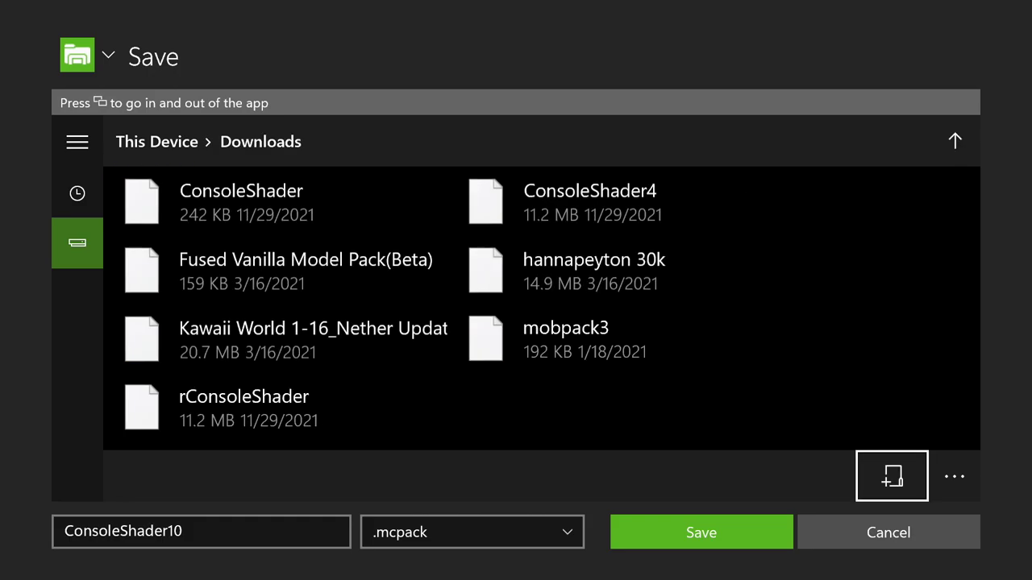
key("Up")
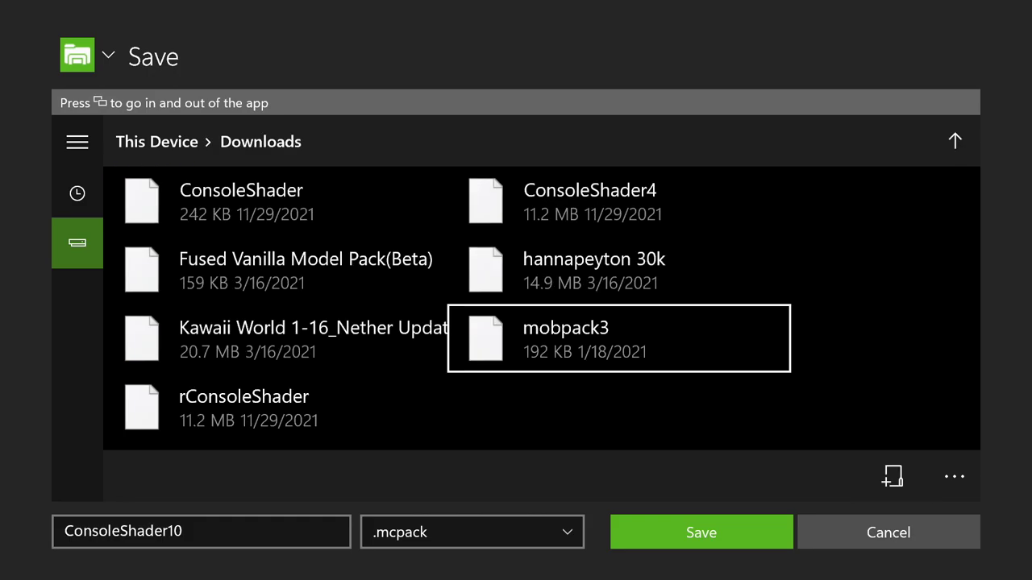
key("Down")
key("Down")
key("Down")
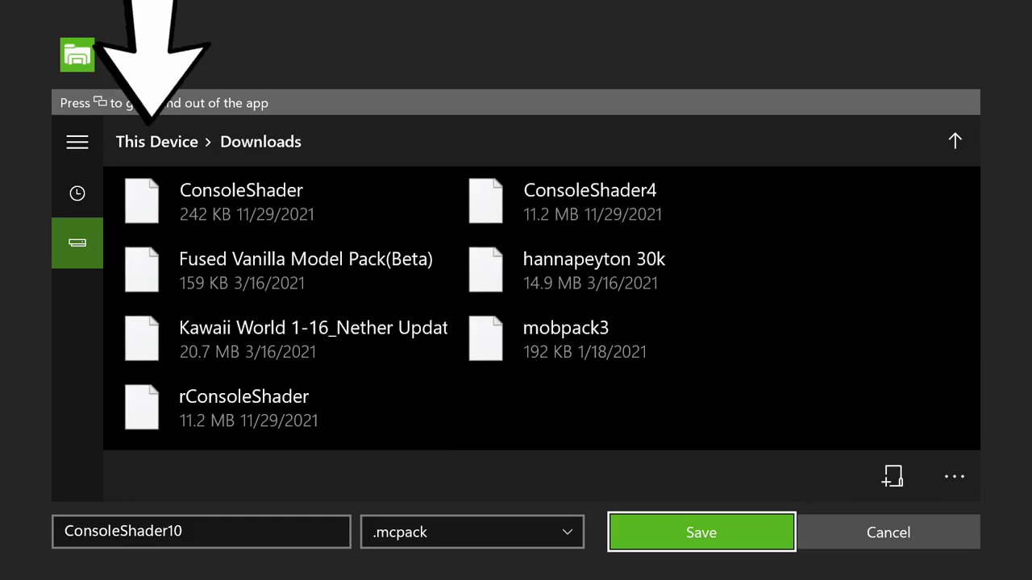
key("Return")
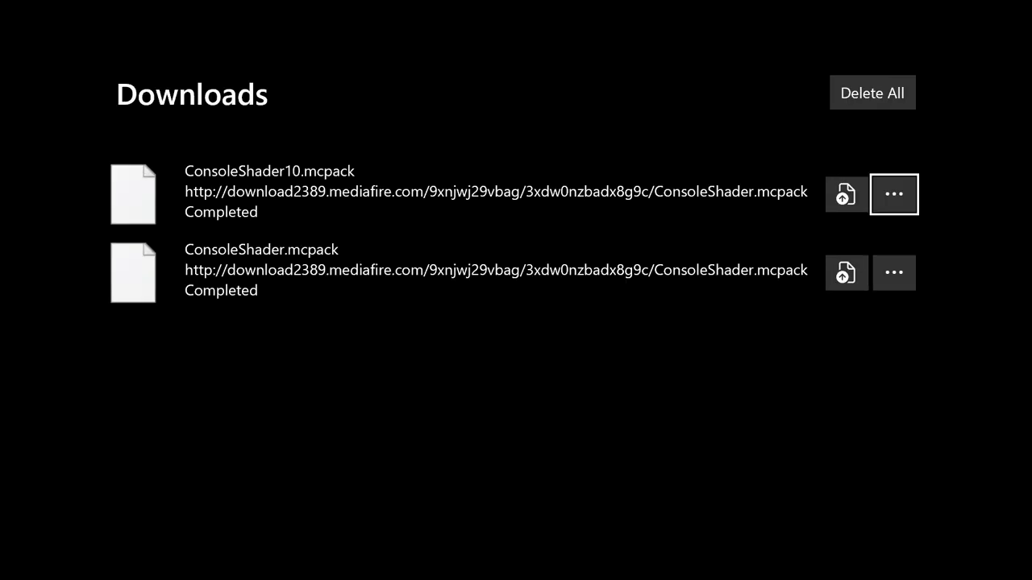
key("Left")
key("Escape")
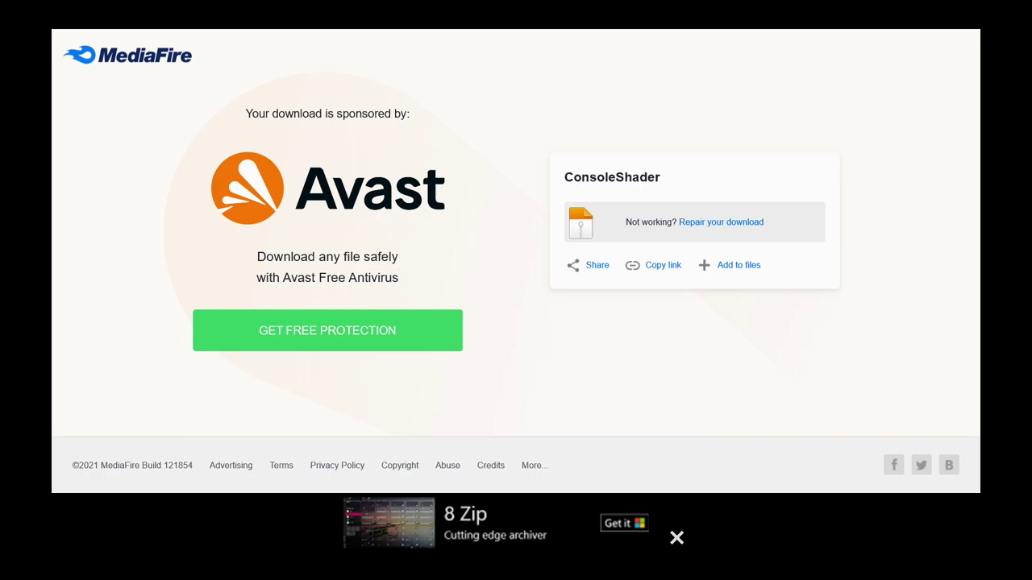
Step: Switch to My Files Explorer through the Xbox guide
key("super")
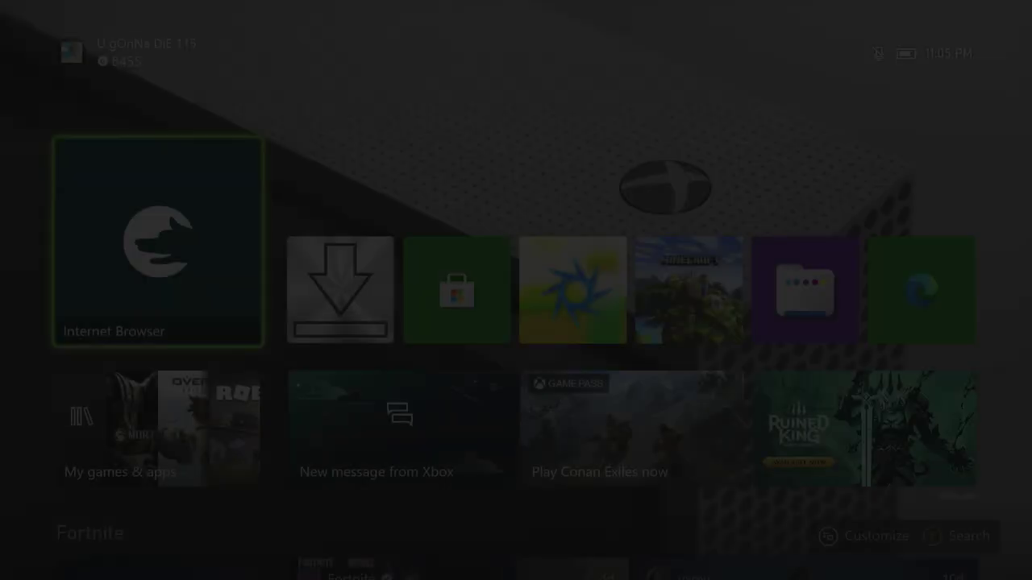
key("Right")
key("Right")
key("Right")
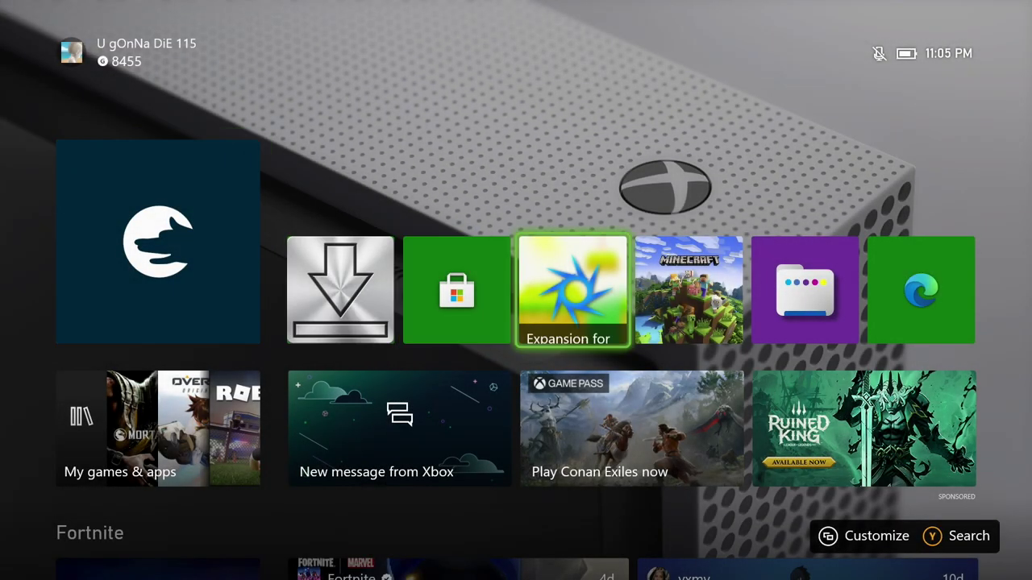
key("Right")
key("Right")
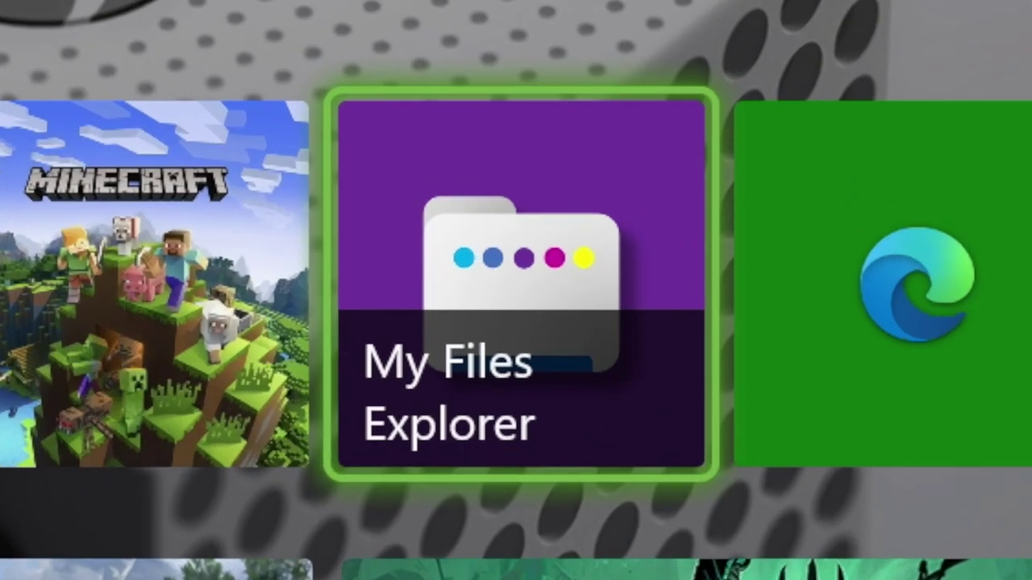
key("Return")
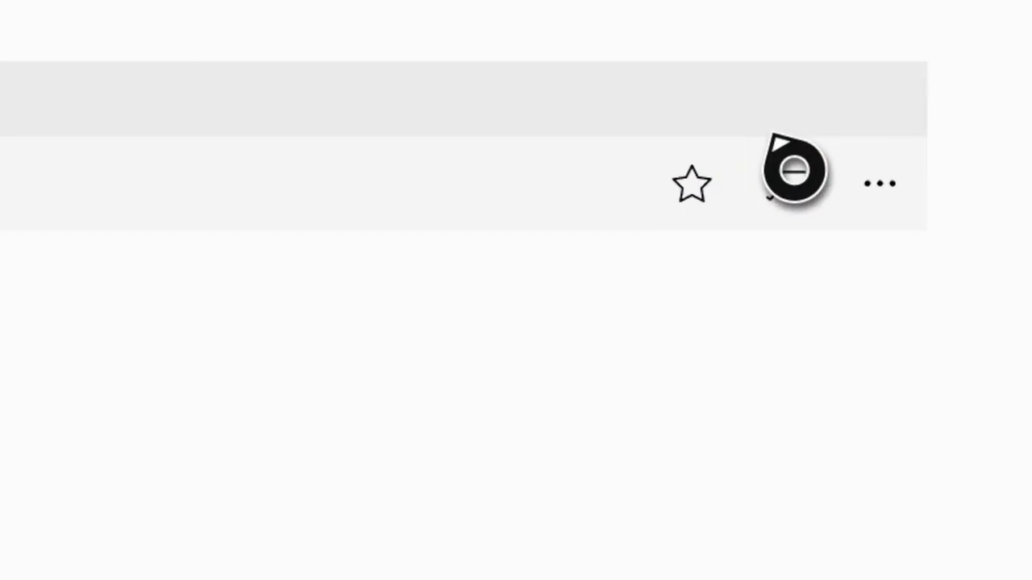
Step: Add a folder to the library, picking and confirming This Device as the location
left_click(903, 181)
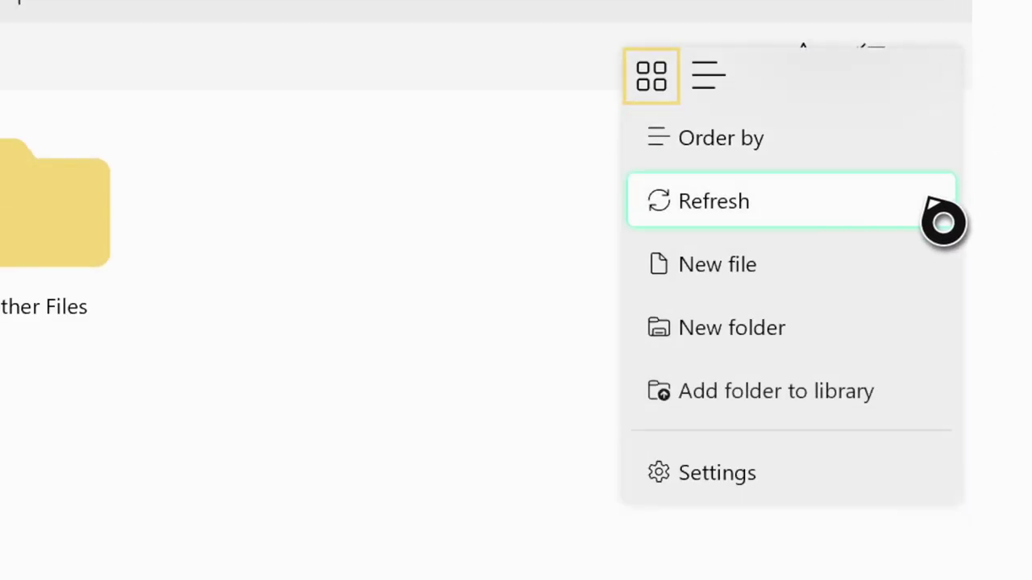
left_click(846, 391)
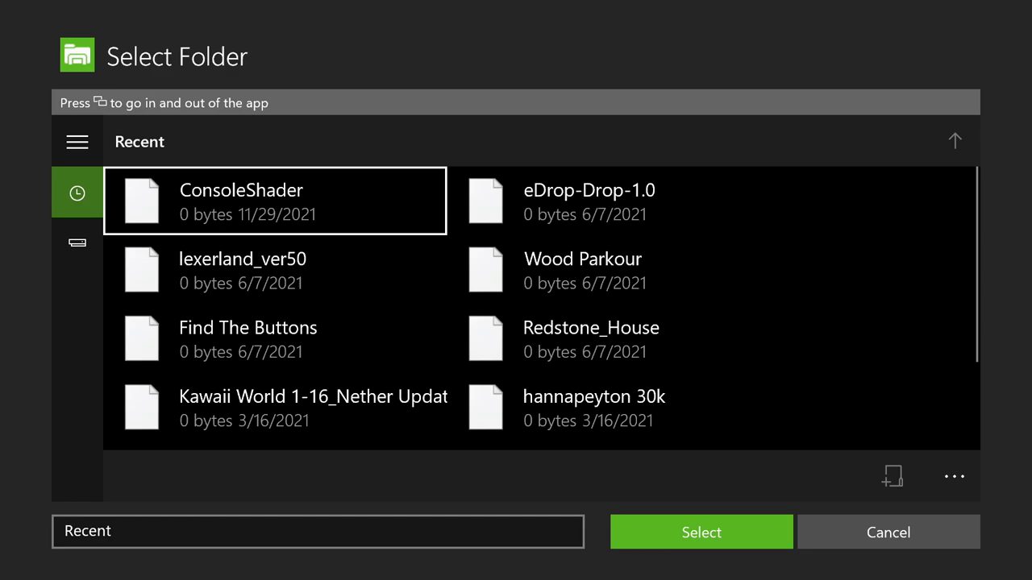
left_click(77, 243)
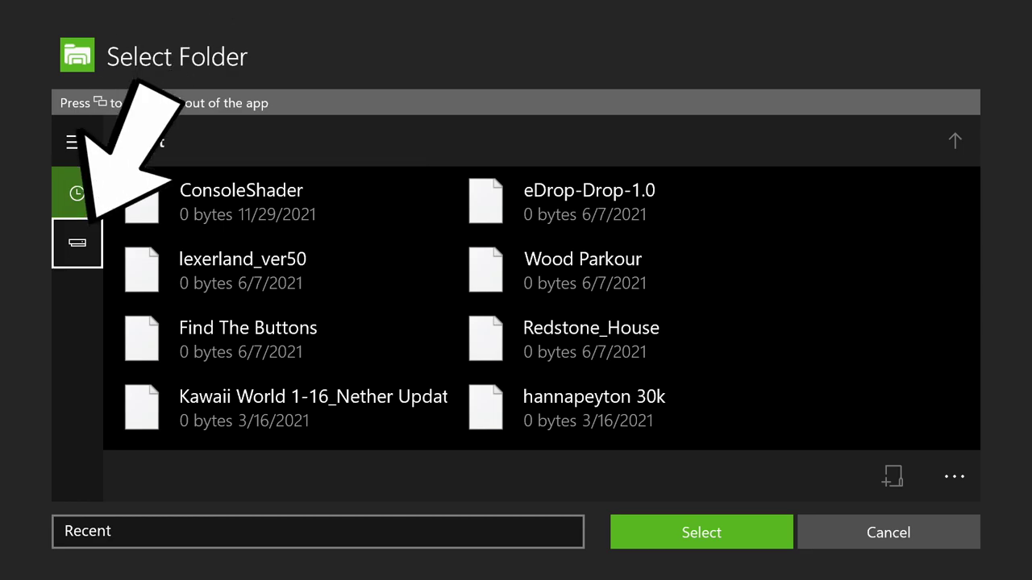
key("Return")
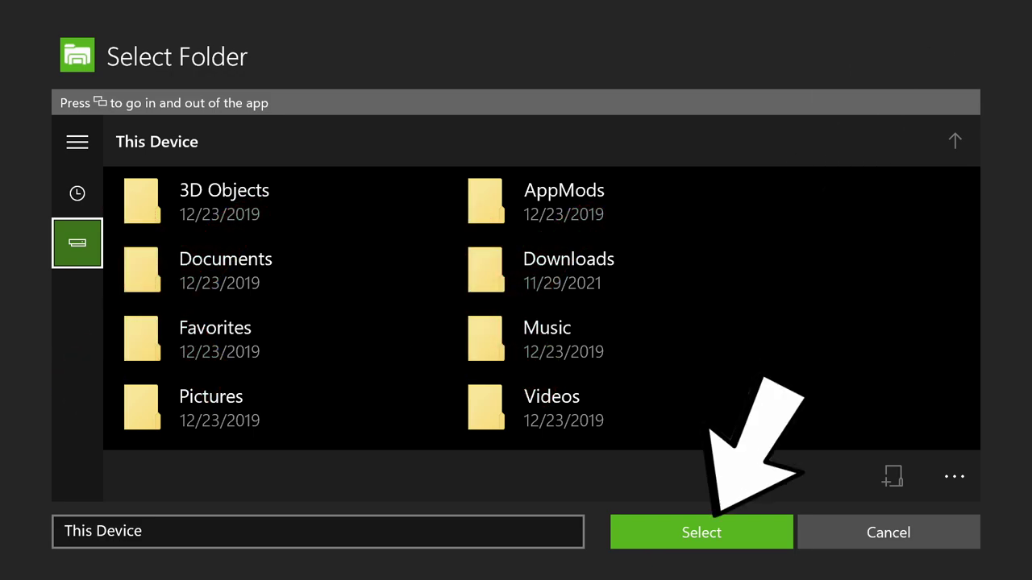
key("Right")
key("Down")
key("Down")
key("Down")
key("Left")
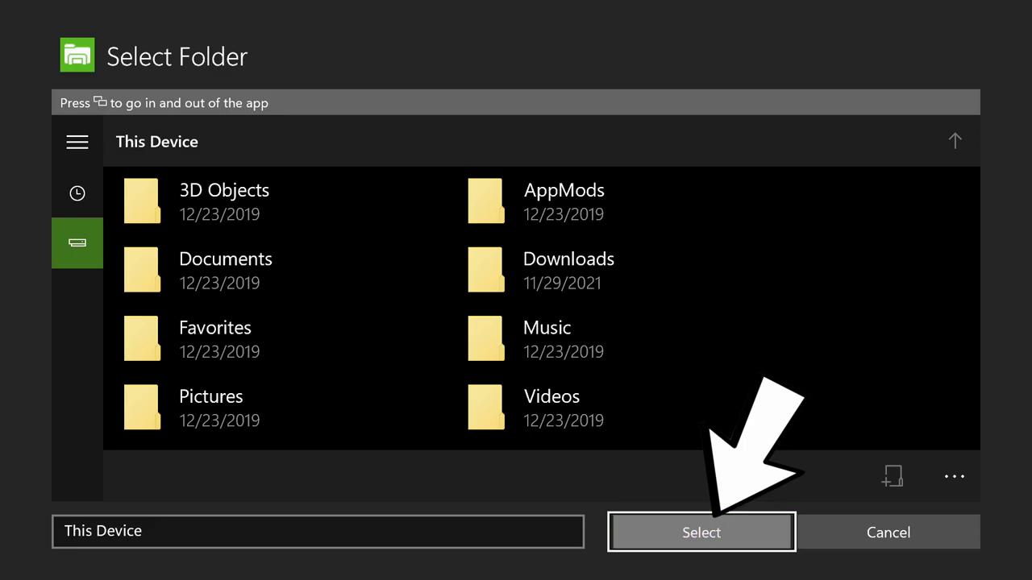
key("Return")
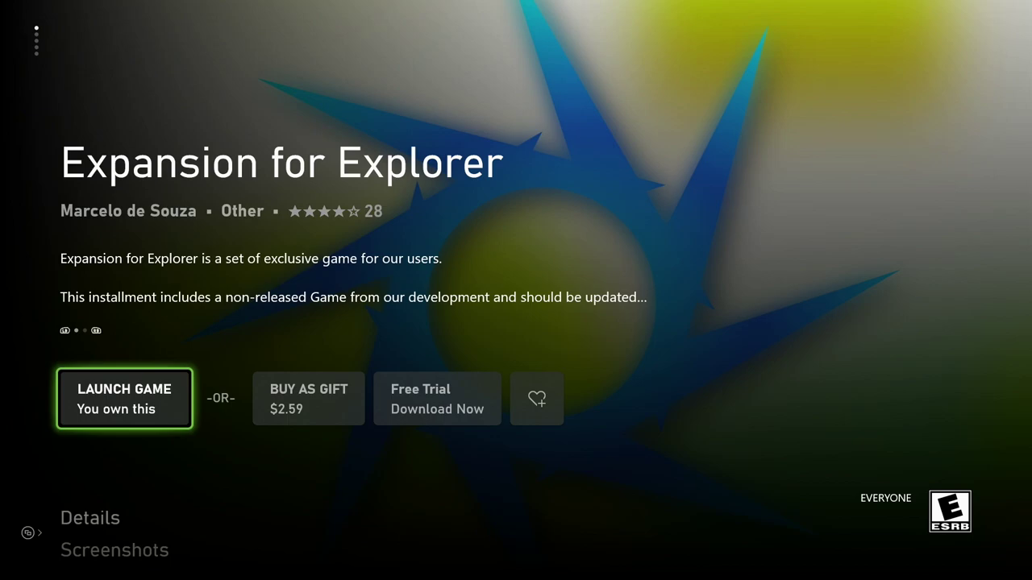
Step: Open UserMgr0 > Downloads and copy the ConsoleShader10.mcpack file
key("Return")
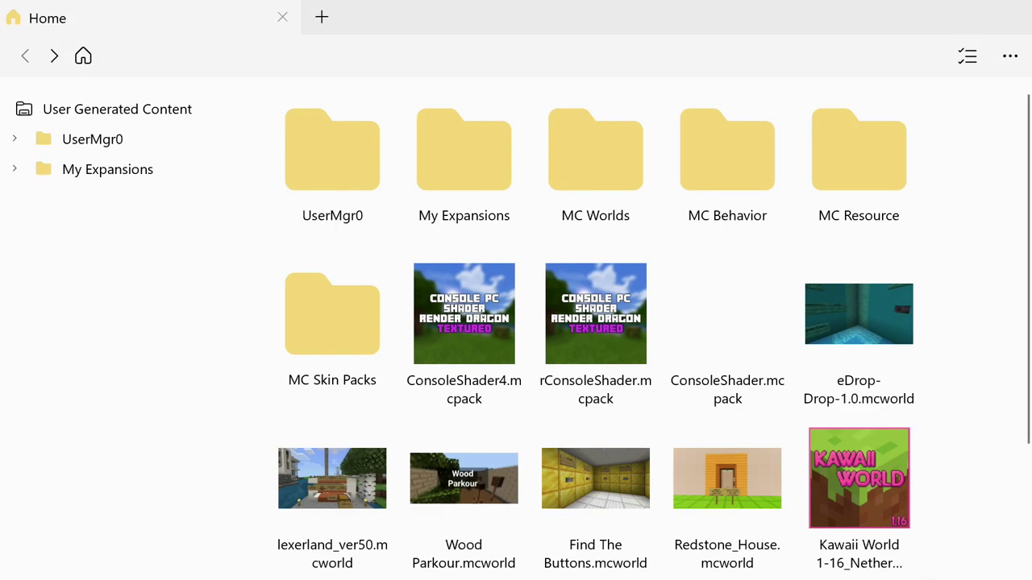
scroll(852, 258, "down", 2)
scroll(852, 261, "up", 2)
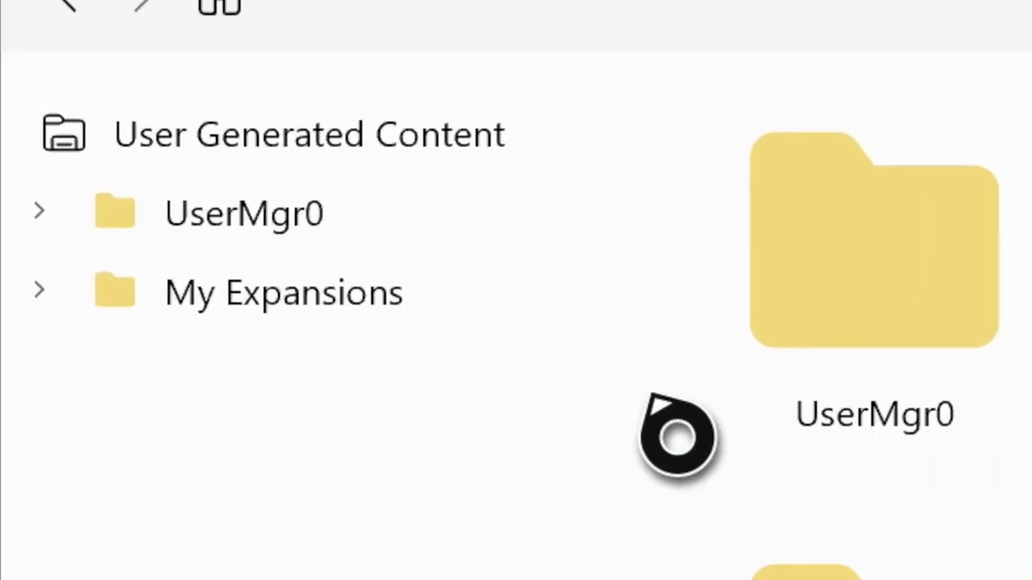
left_click(403, 227)
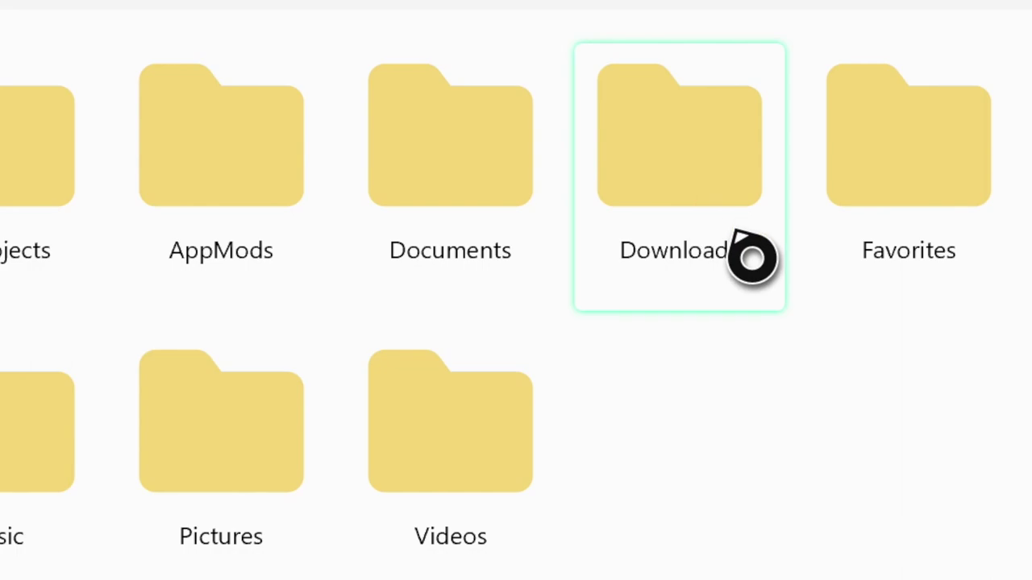
double_click(772, 296)
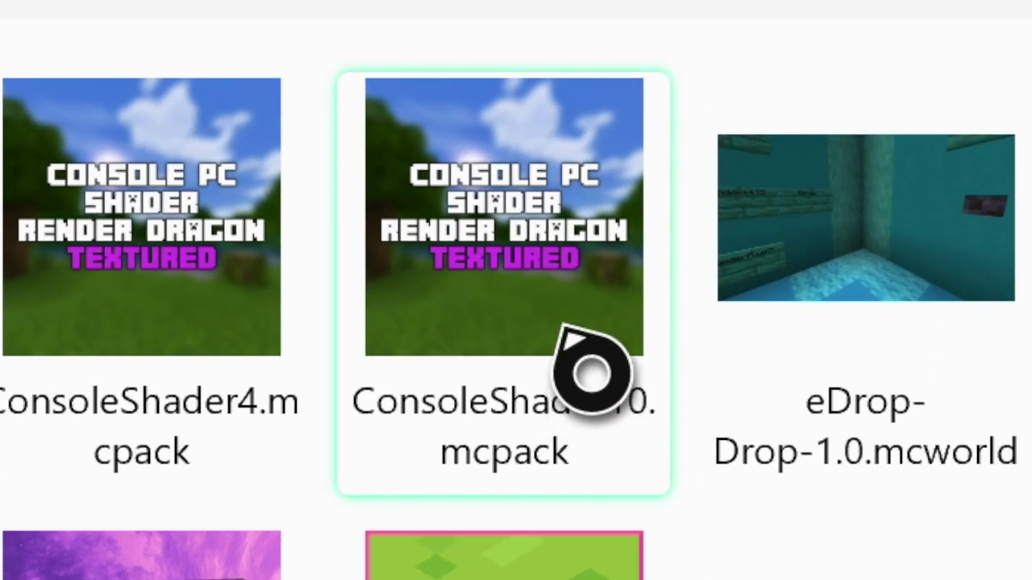
right_click(594, 393)
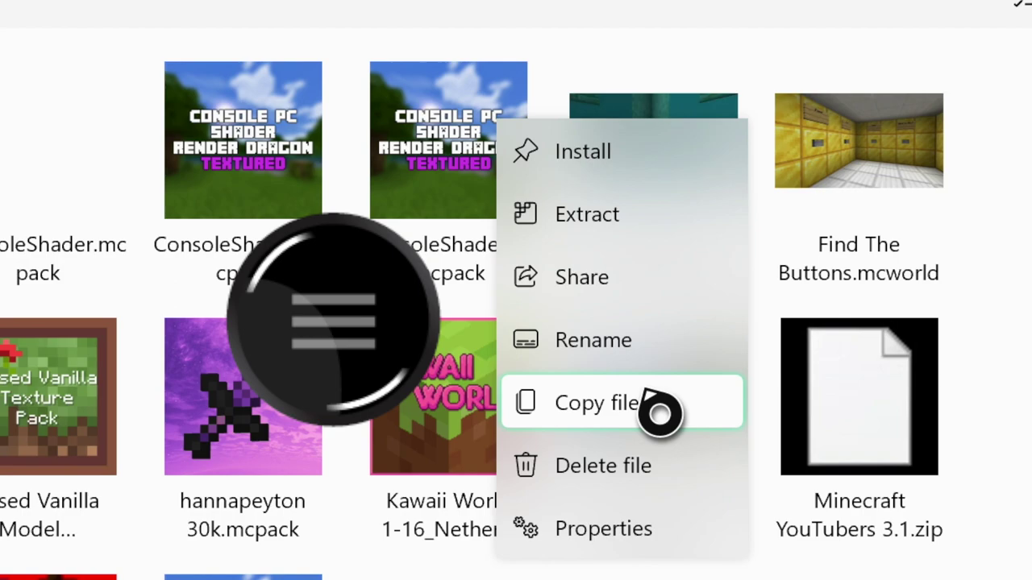
left_click(649, 403)
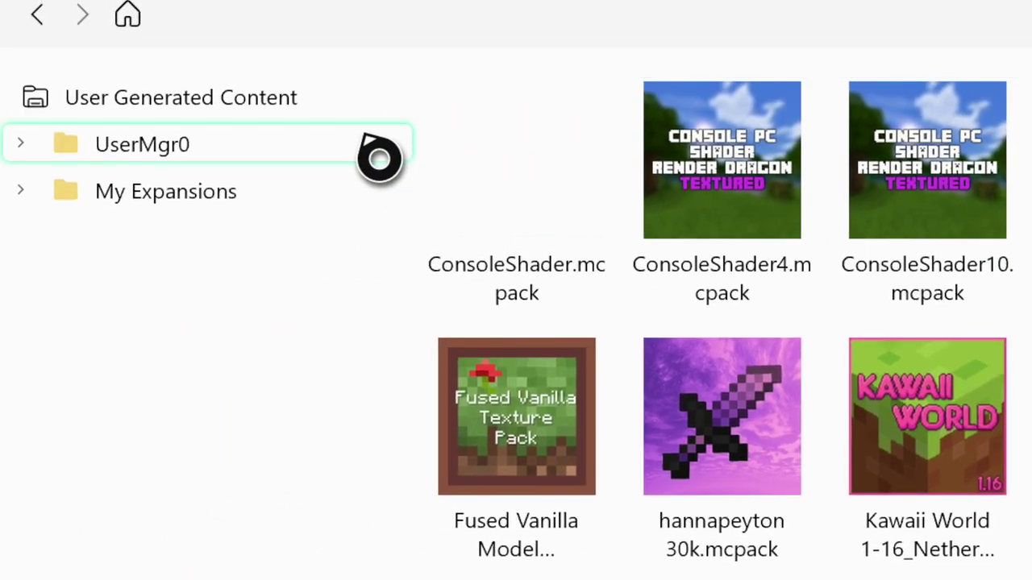
Step: Paste ConsoleShader10.mcpack into MC Resource's resource_packs, then reopen MC Resource to verify it
left_click(322, 111)
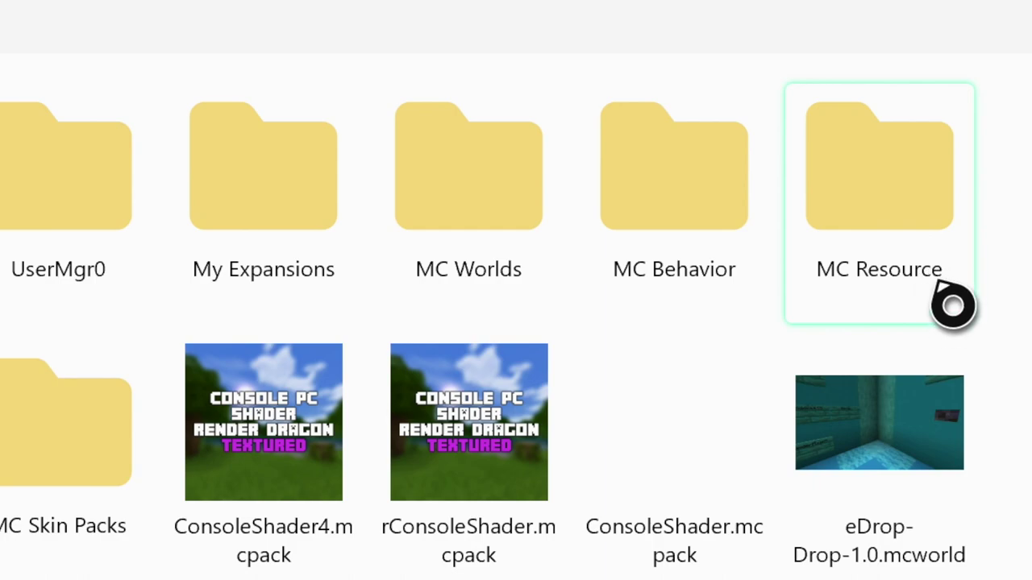
double_click(948, 304)
right_click(479, 299)
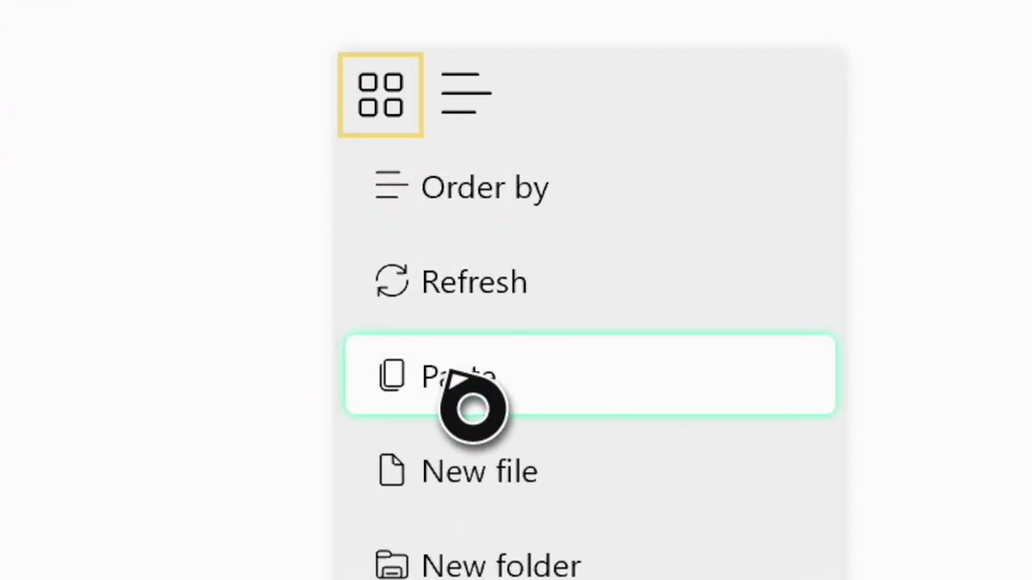
left_click(451, 377)
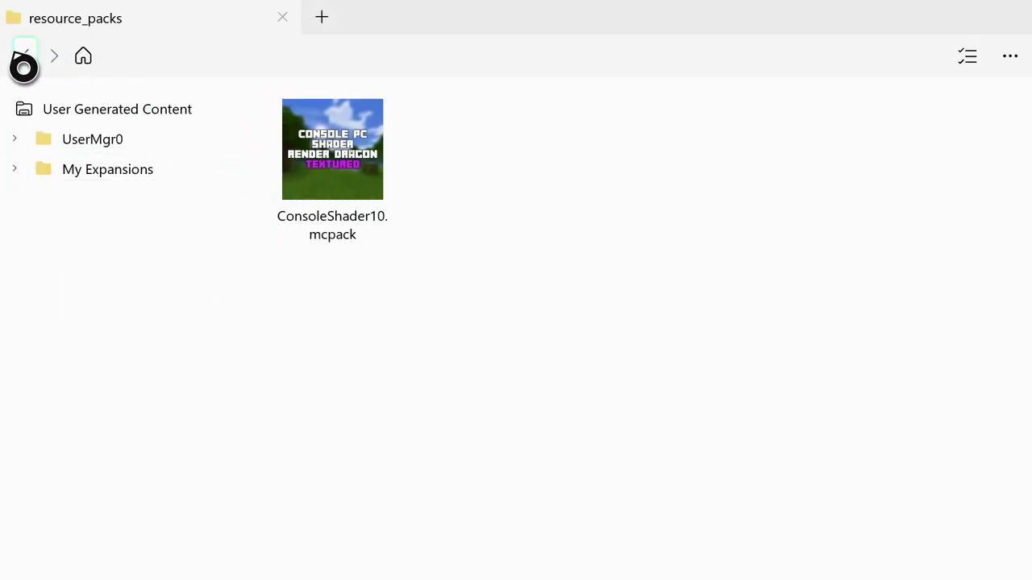
left_click(24, 68)
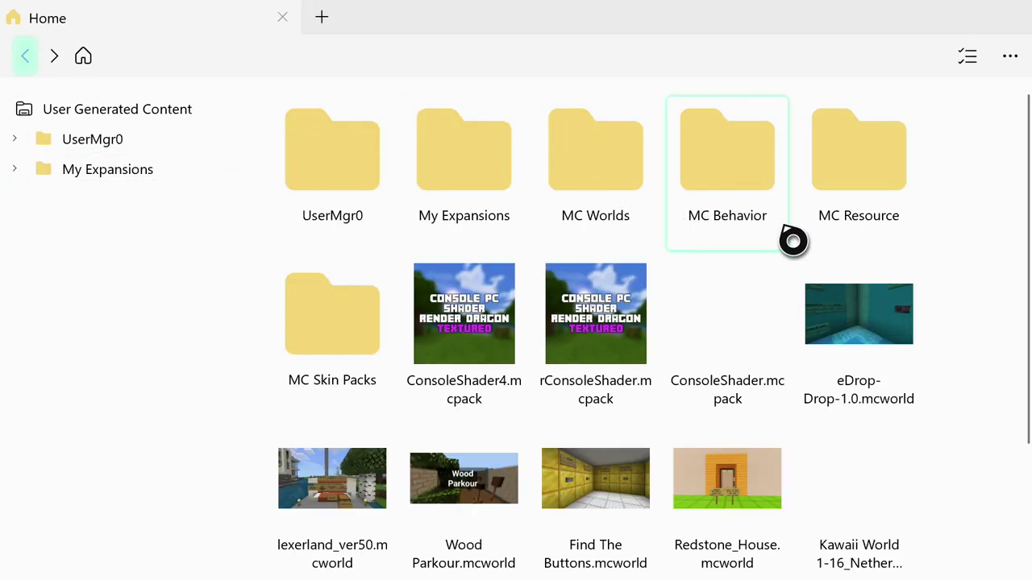
double_click(891, 235)
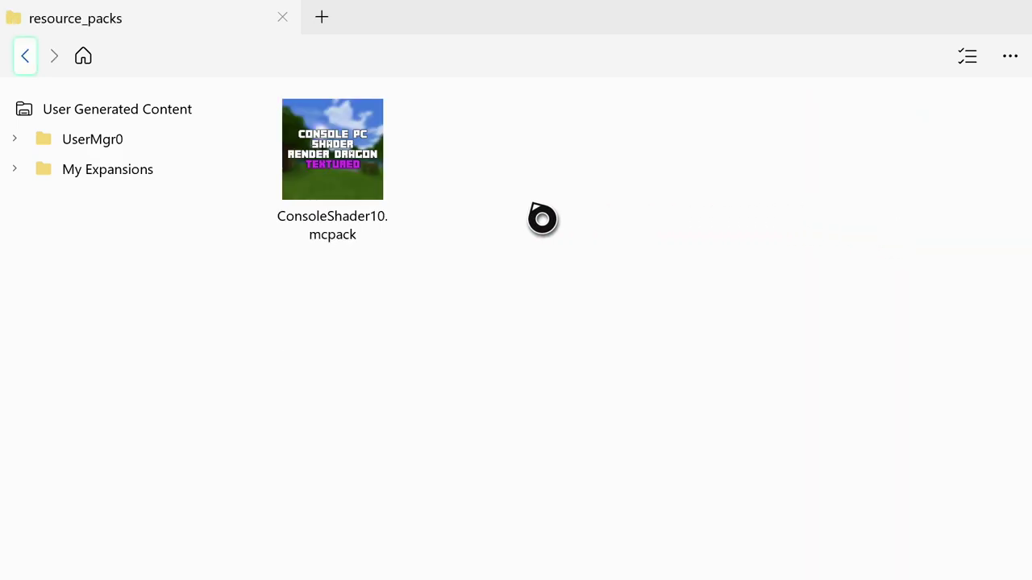
Step: Switch from the file explorer to Minecraft and start creating a new world from Play
key("super")
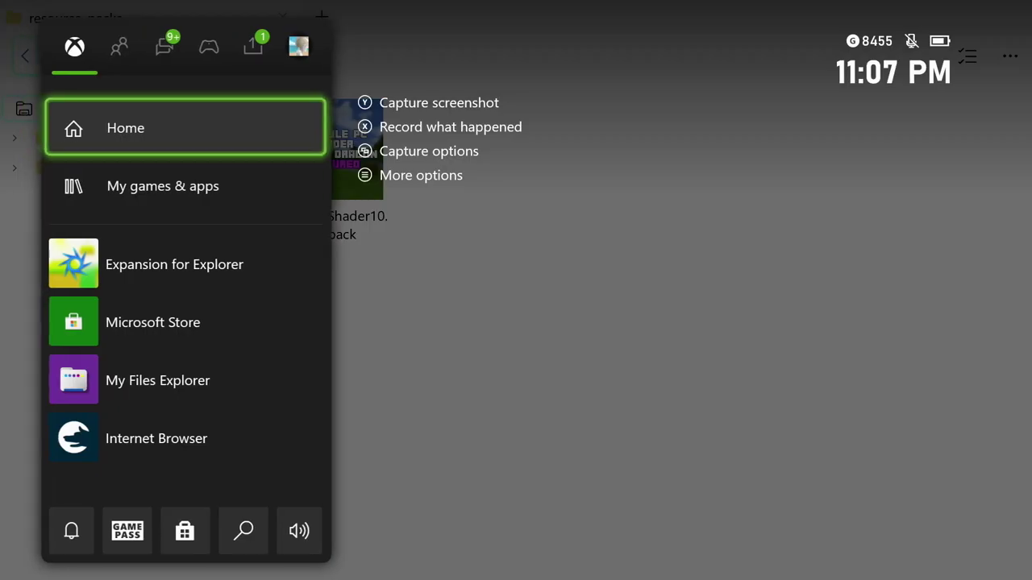
key("Return")
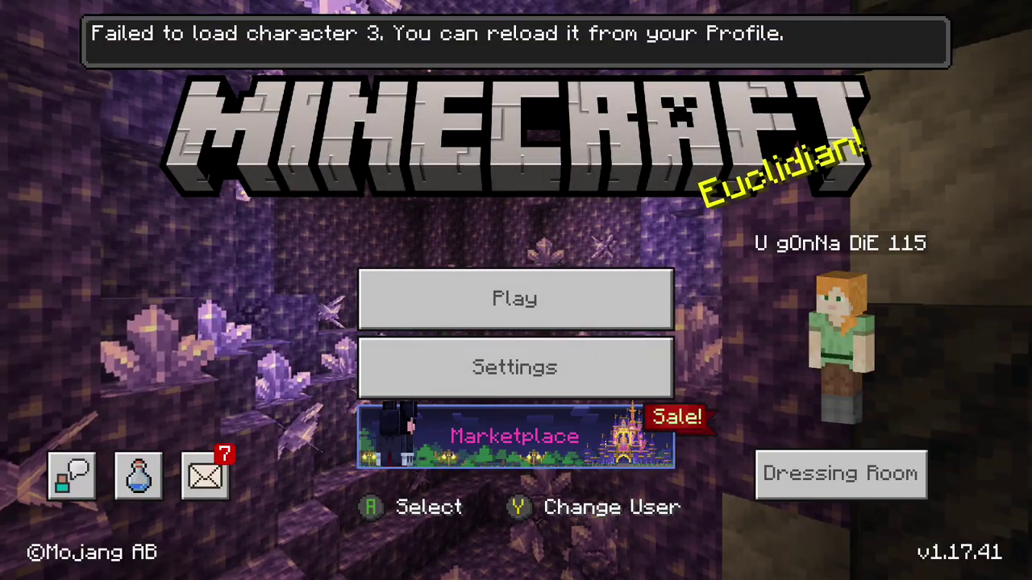
key("Return")
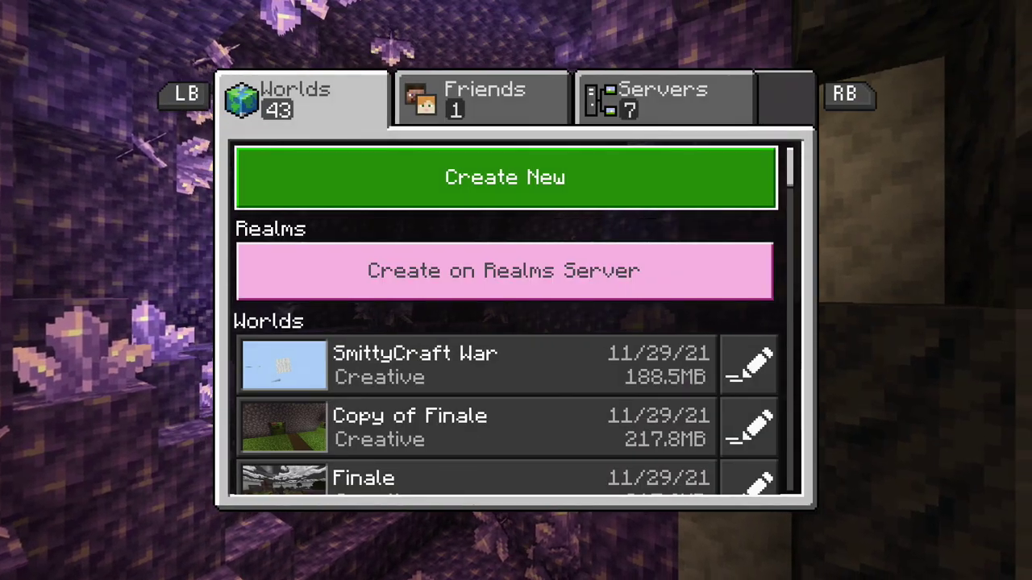
key("Return")
key("Return")
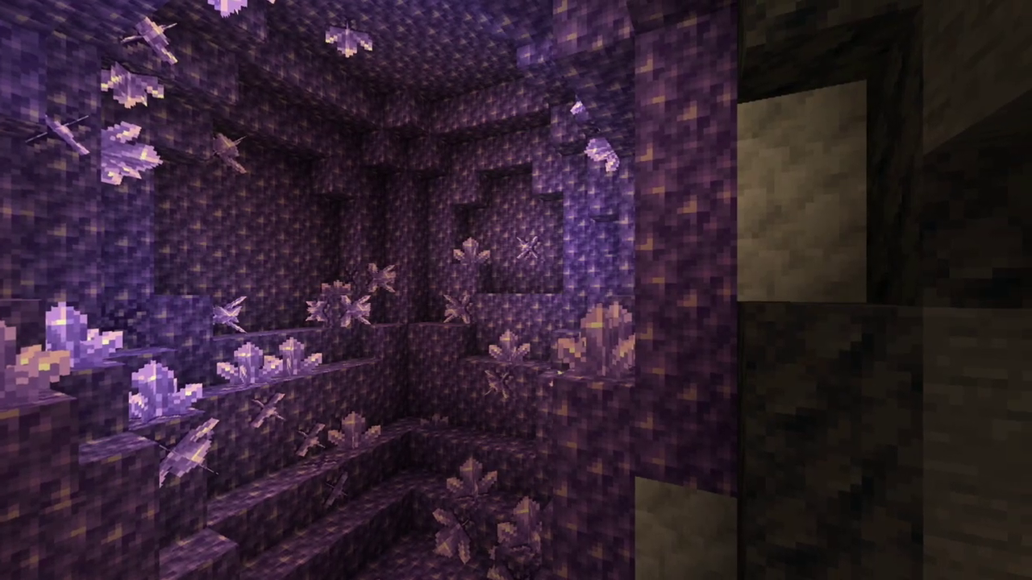
Step: Activate the Console | PC Shaders pack from My Packs, then go back to Game settings
key("Down")
key("Down")
key("Down")
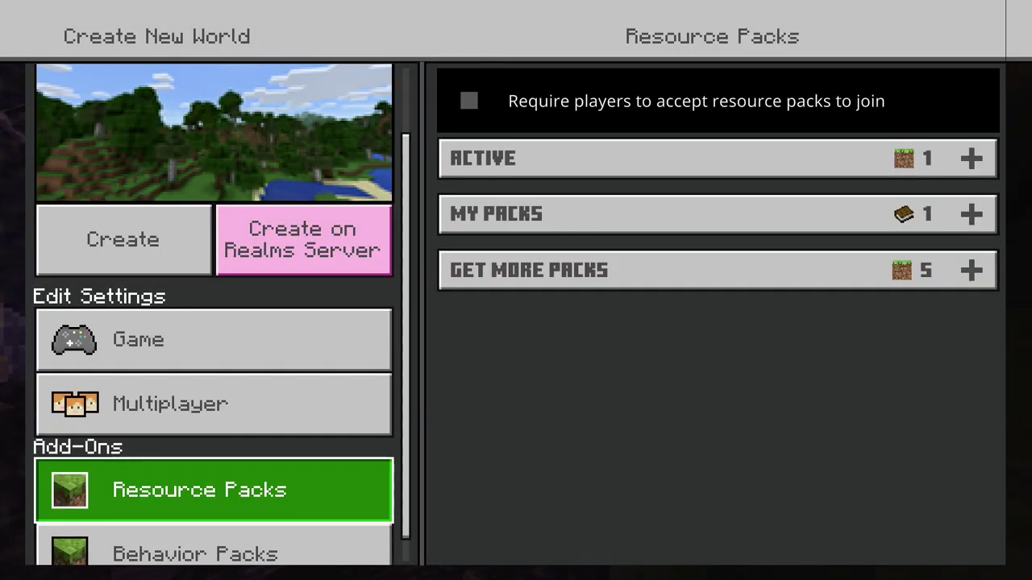
key("Right")
key("Down")
key("Down")
key("Return")
key("Down")
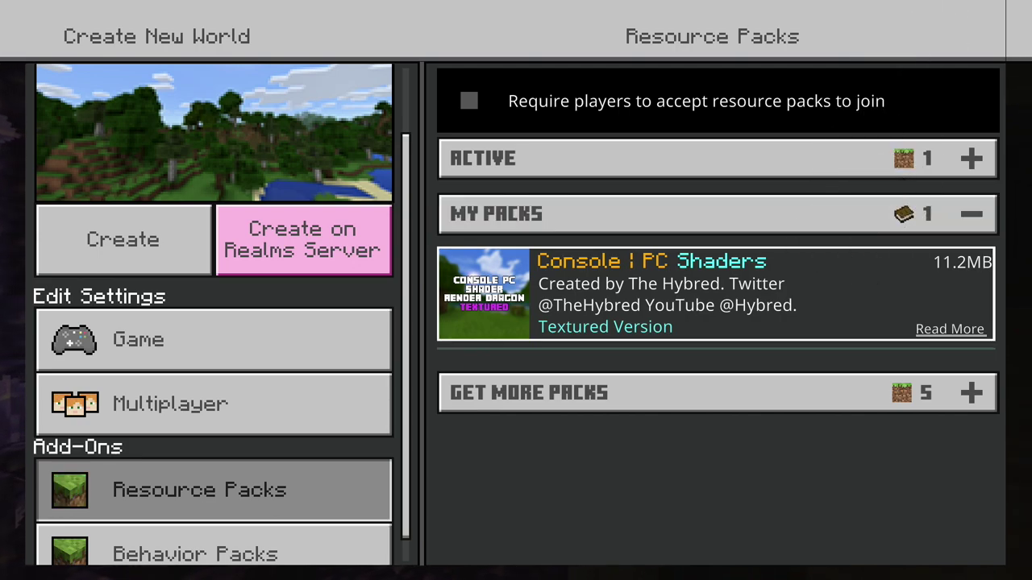
key("Return")
key("Return")
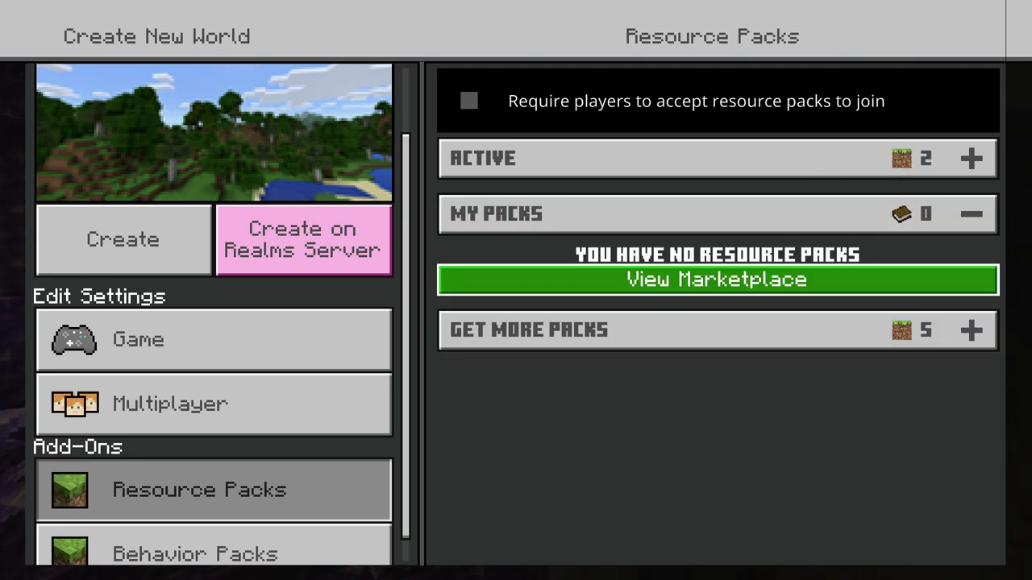
key("Up")
key("Up")
key("Return")
key("Down")
key("Down")
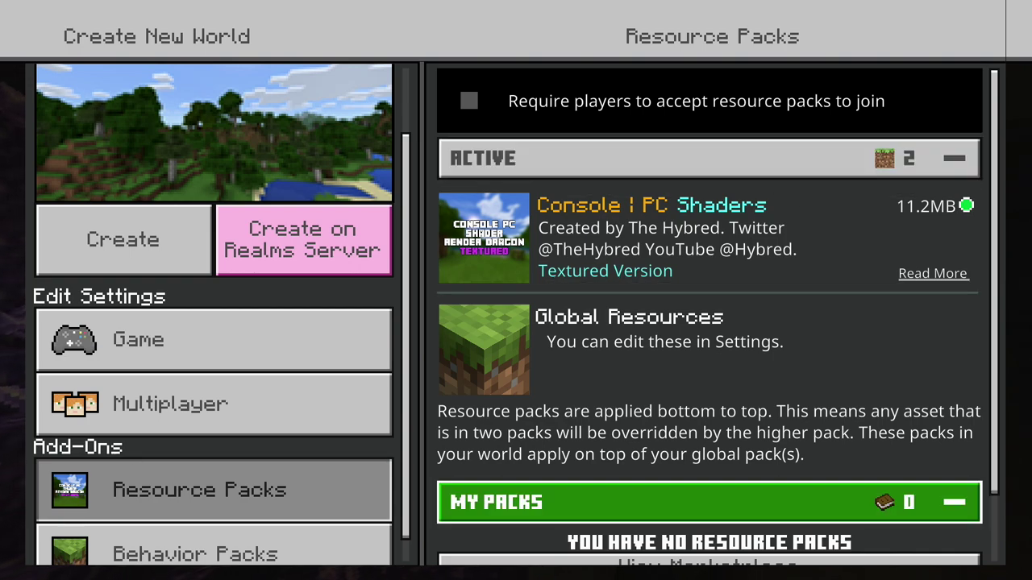
key("Return")
key("Up")
key("Up")
key("Up")
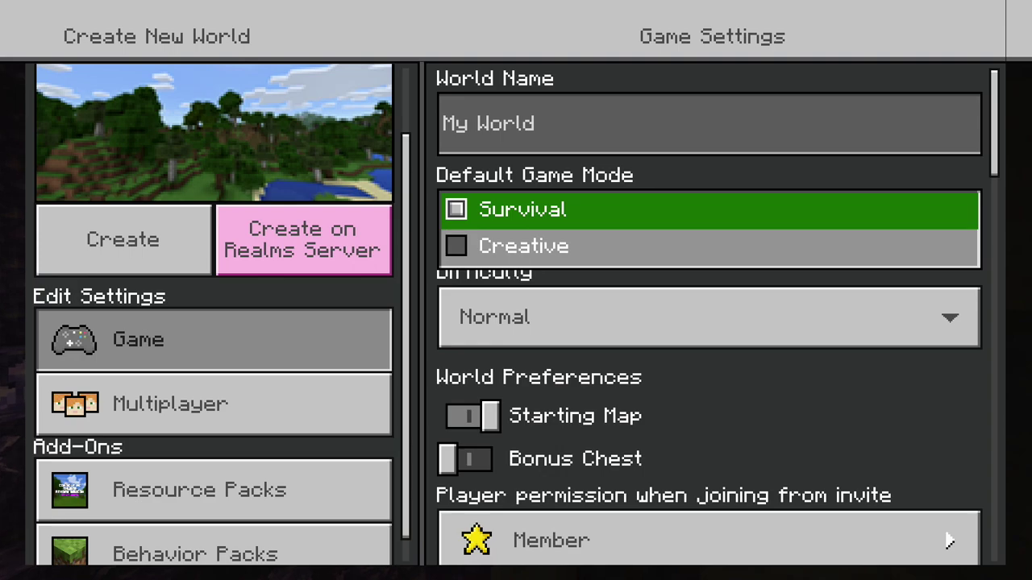
Step: Create the new world with the Console | PC Shaders pack and let it load
key("Return")
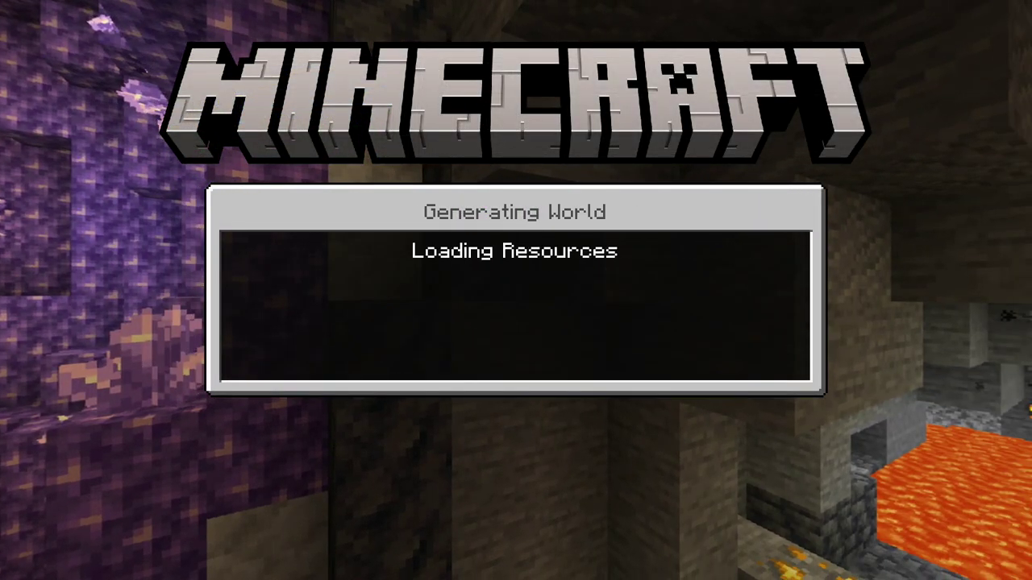